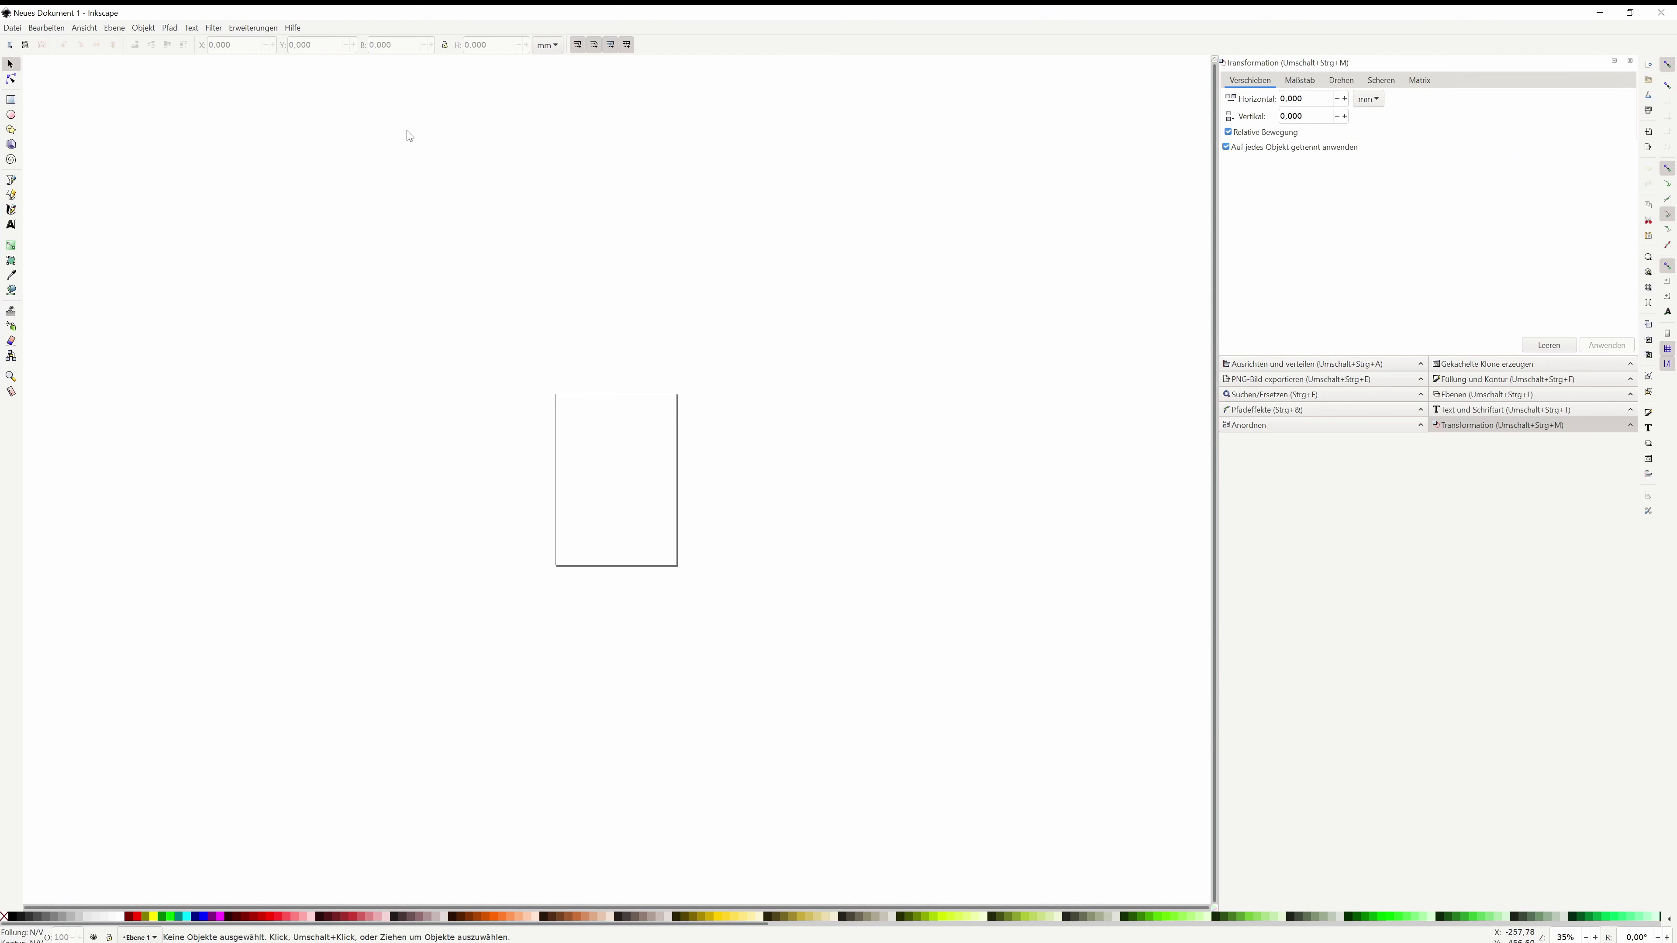
Turn off the page border in Document Properties.
left_click(12, 28)
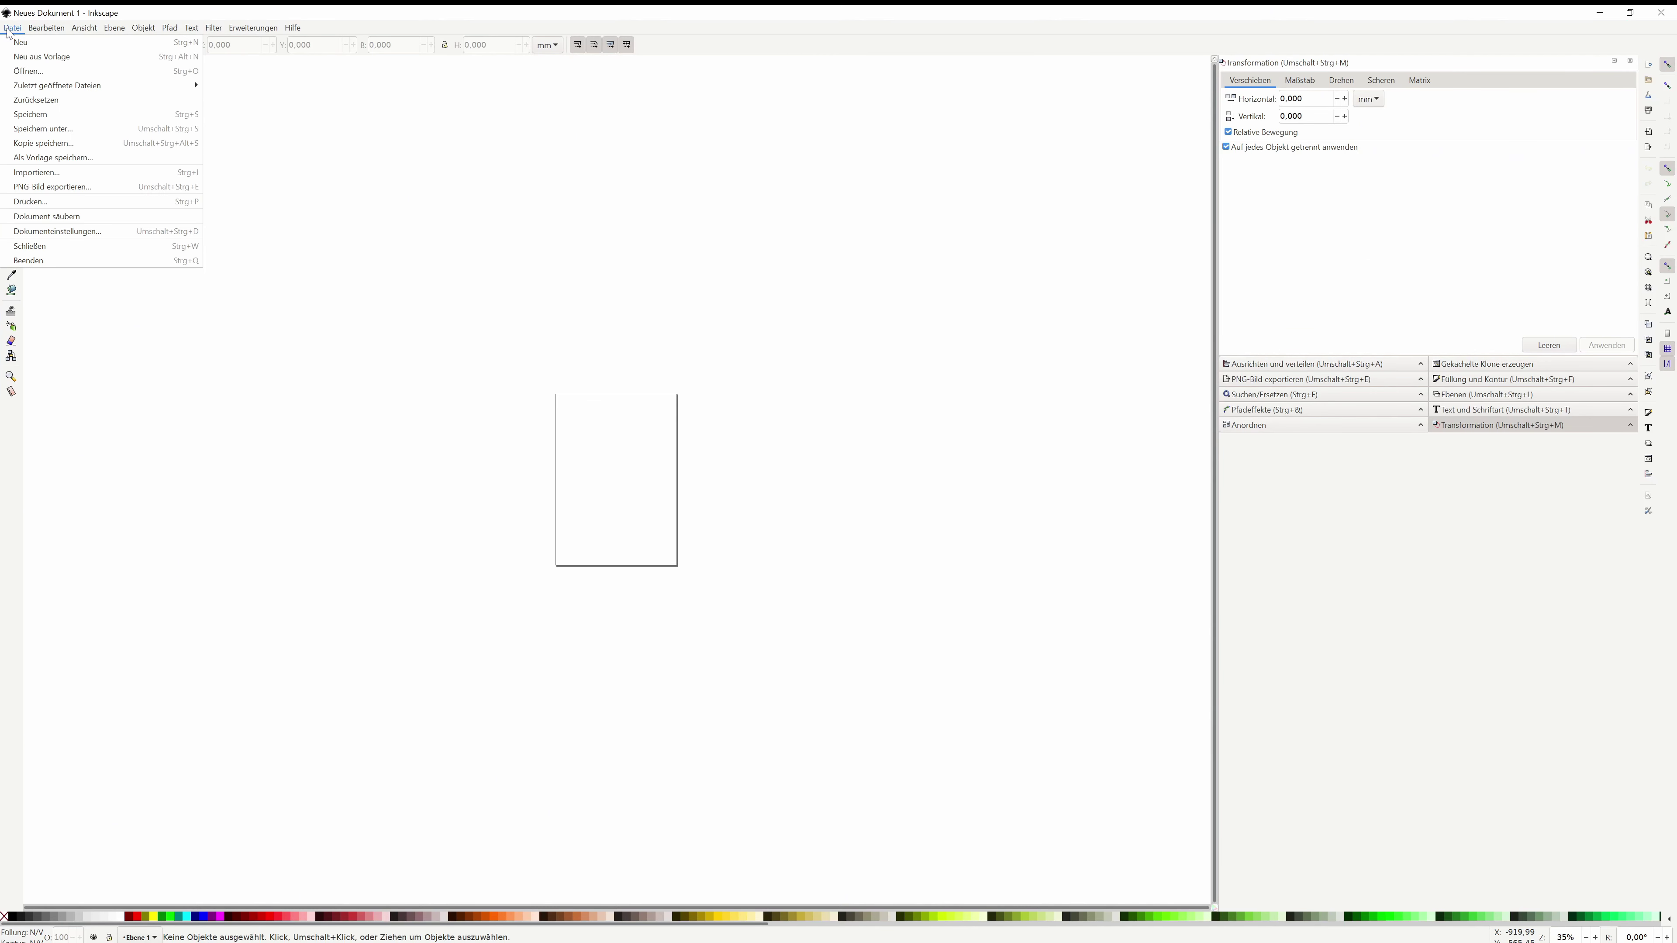
left_click(88, 233)
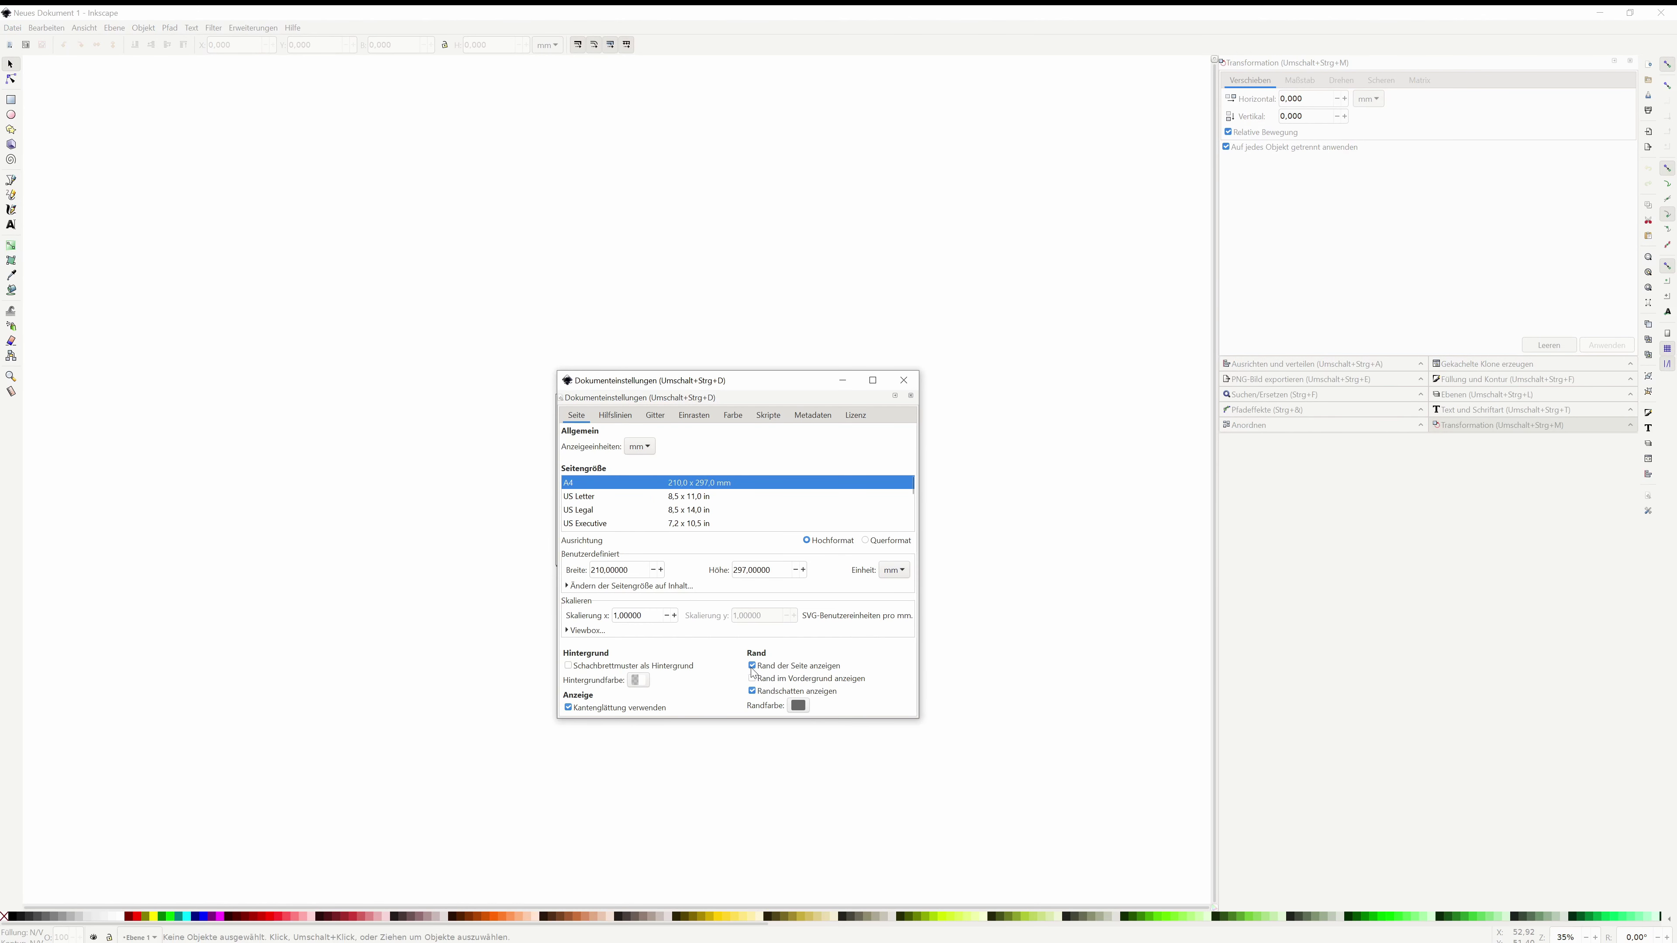
left_click(753, 665)
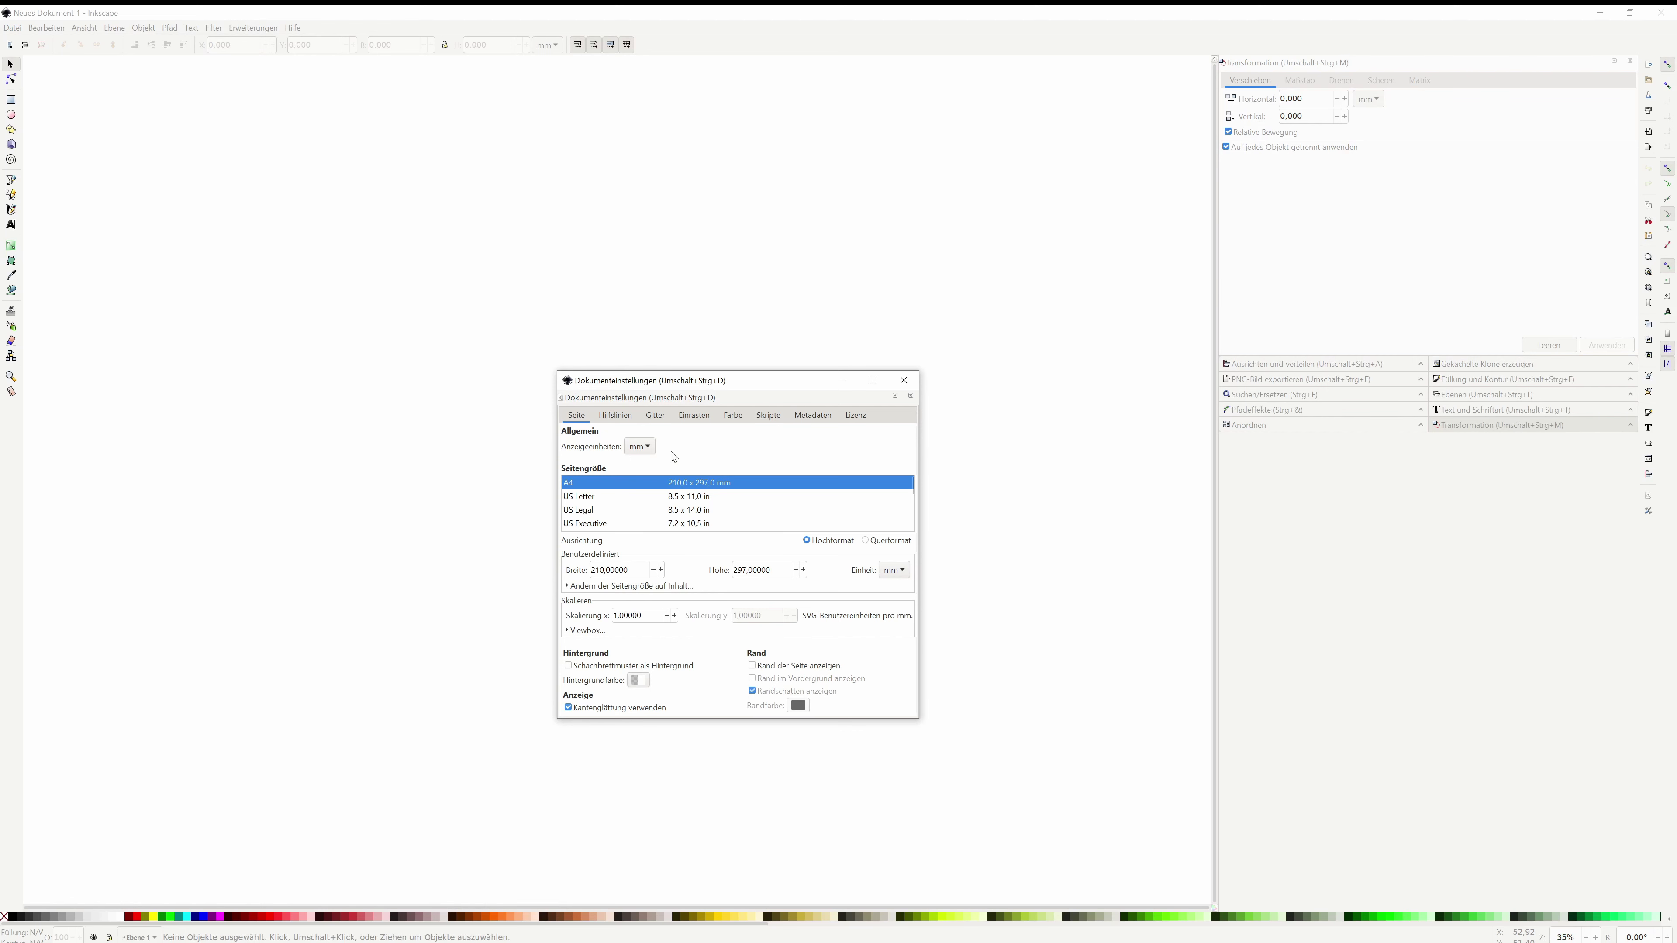
Add a new axonometric grid to the document.
left_click(652, 418)
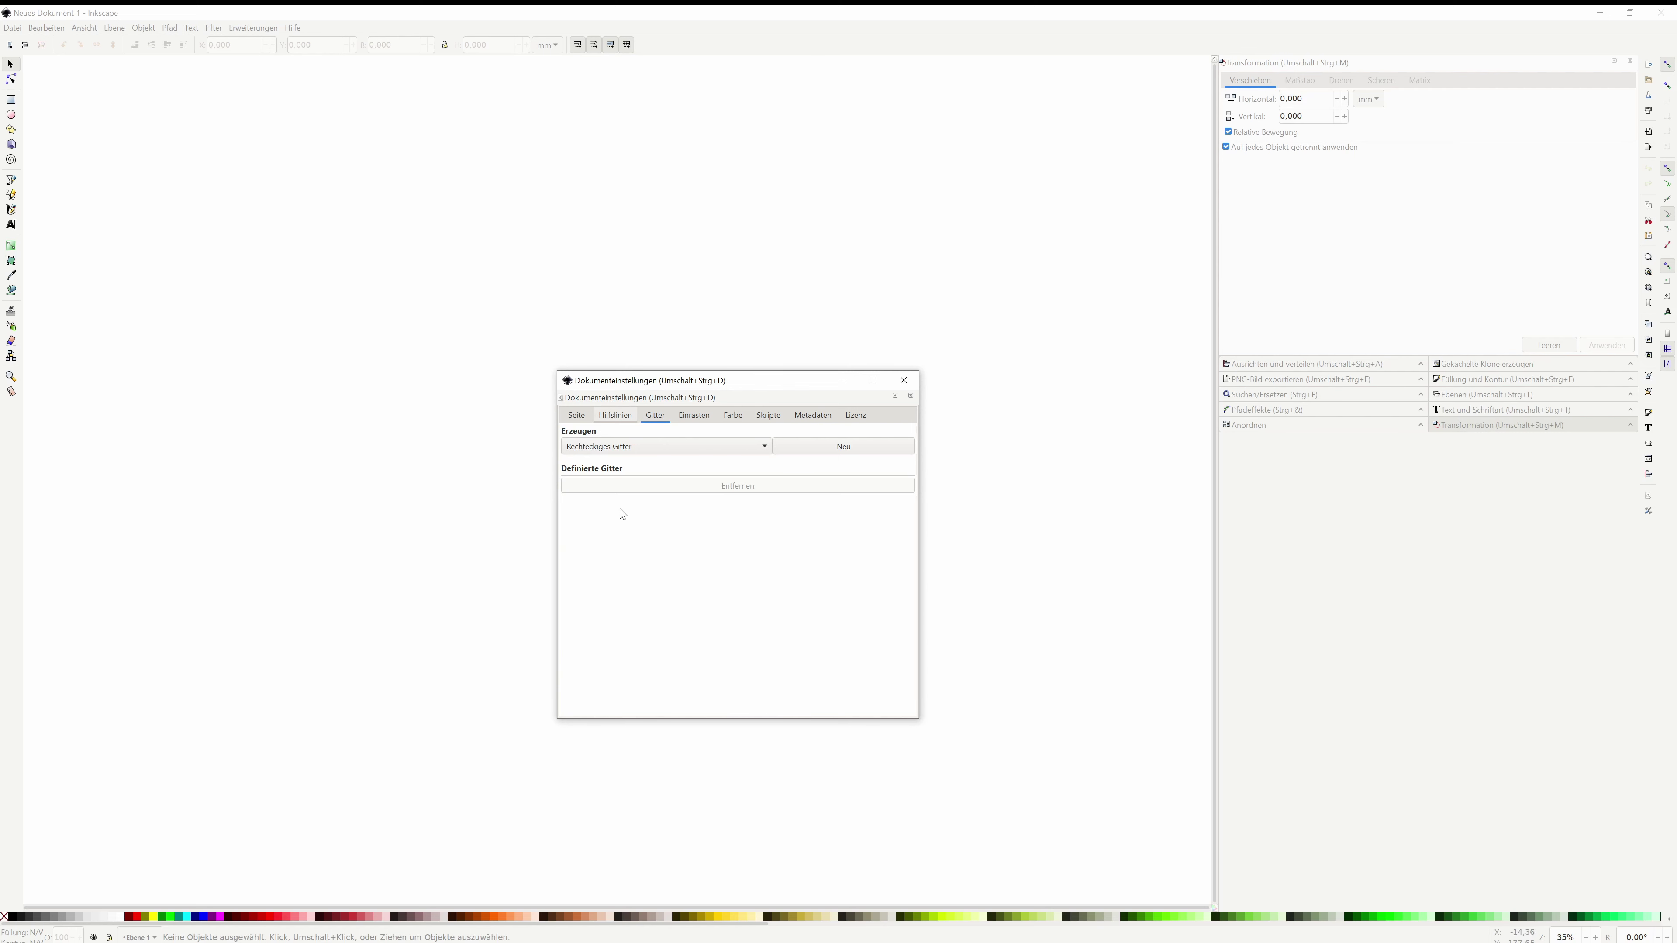
left_click(763, 447)
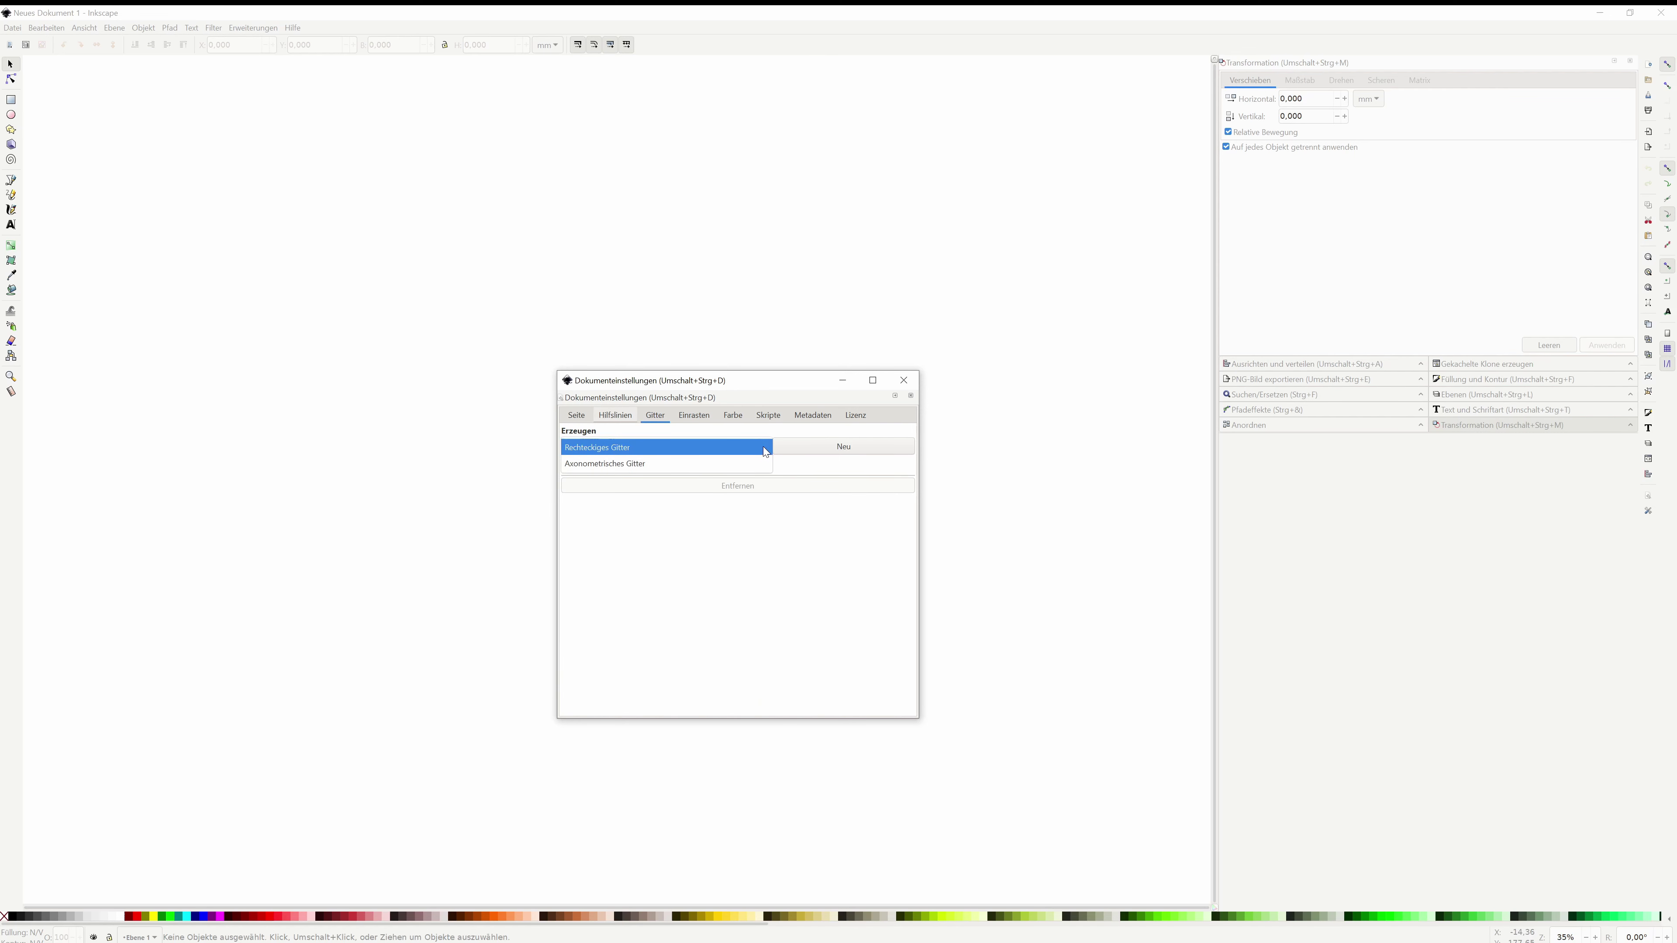
left_click(634, 469)
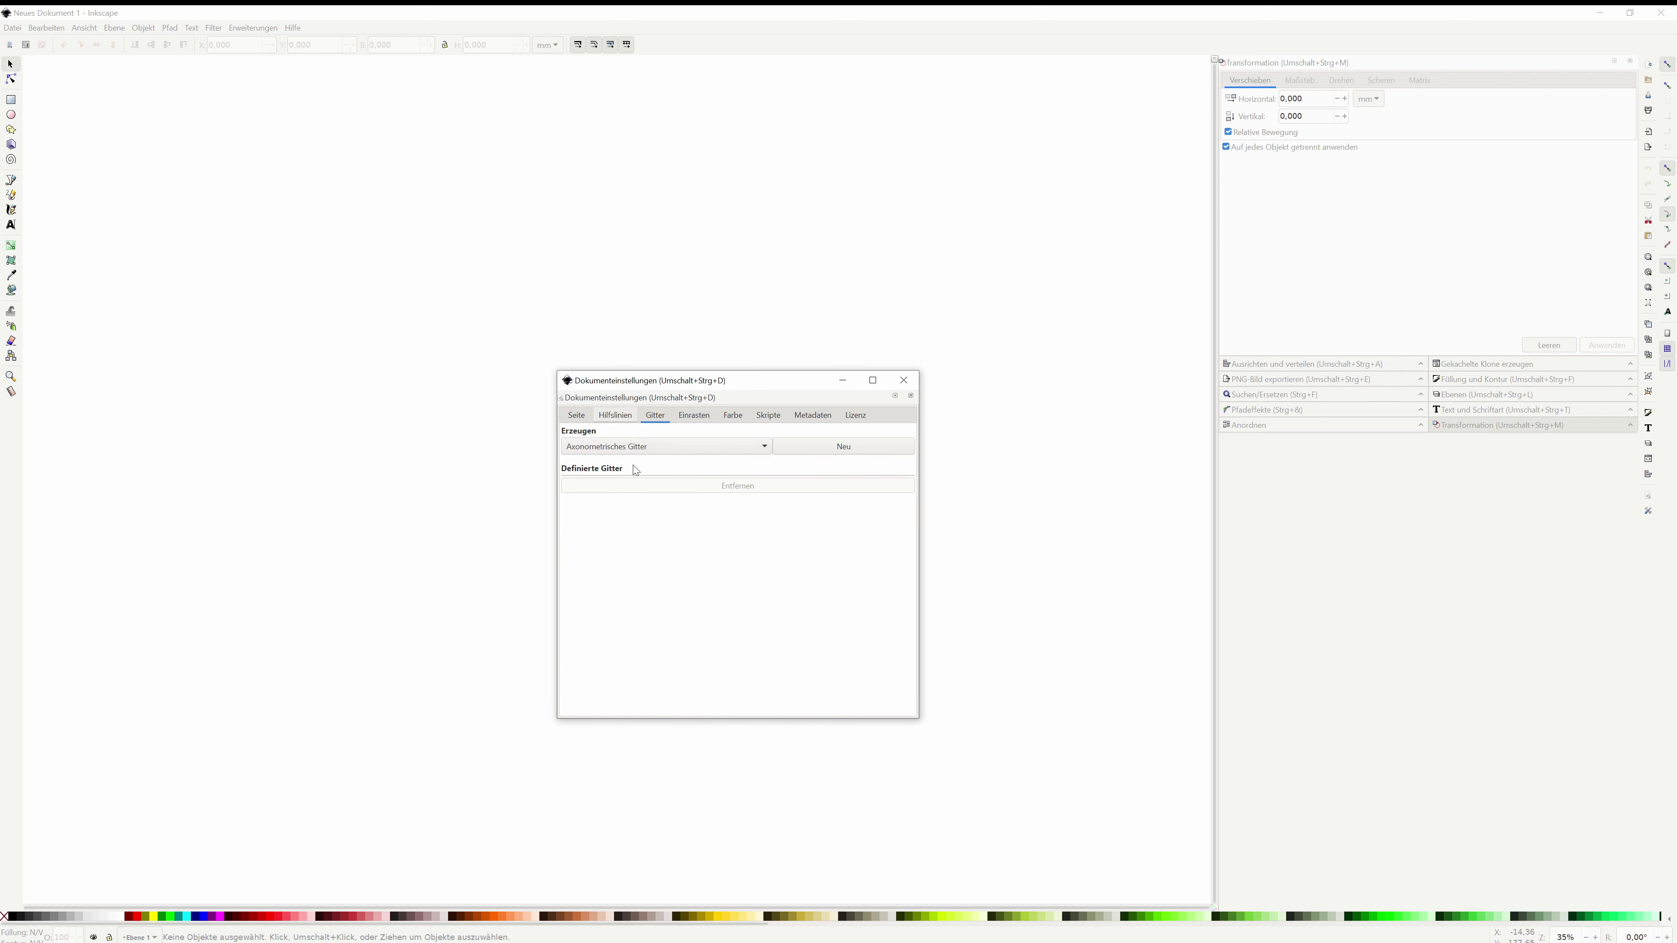
left_click(847, 453)
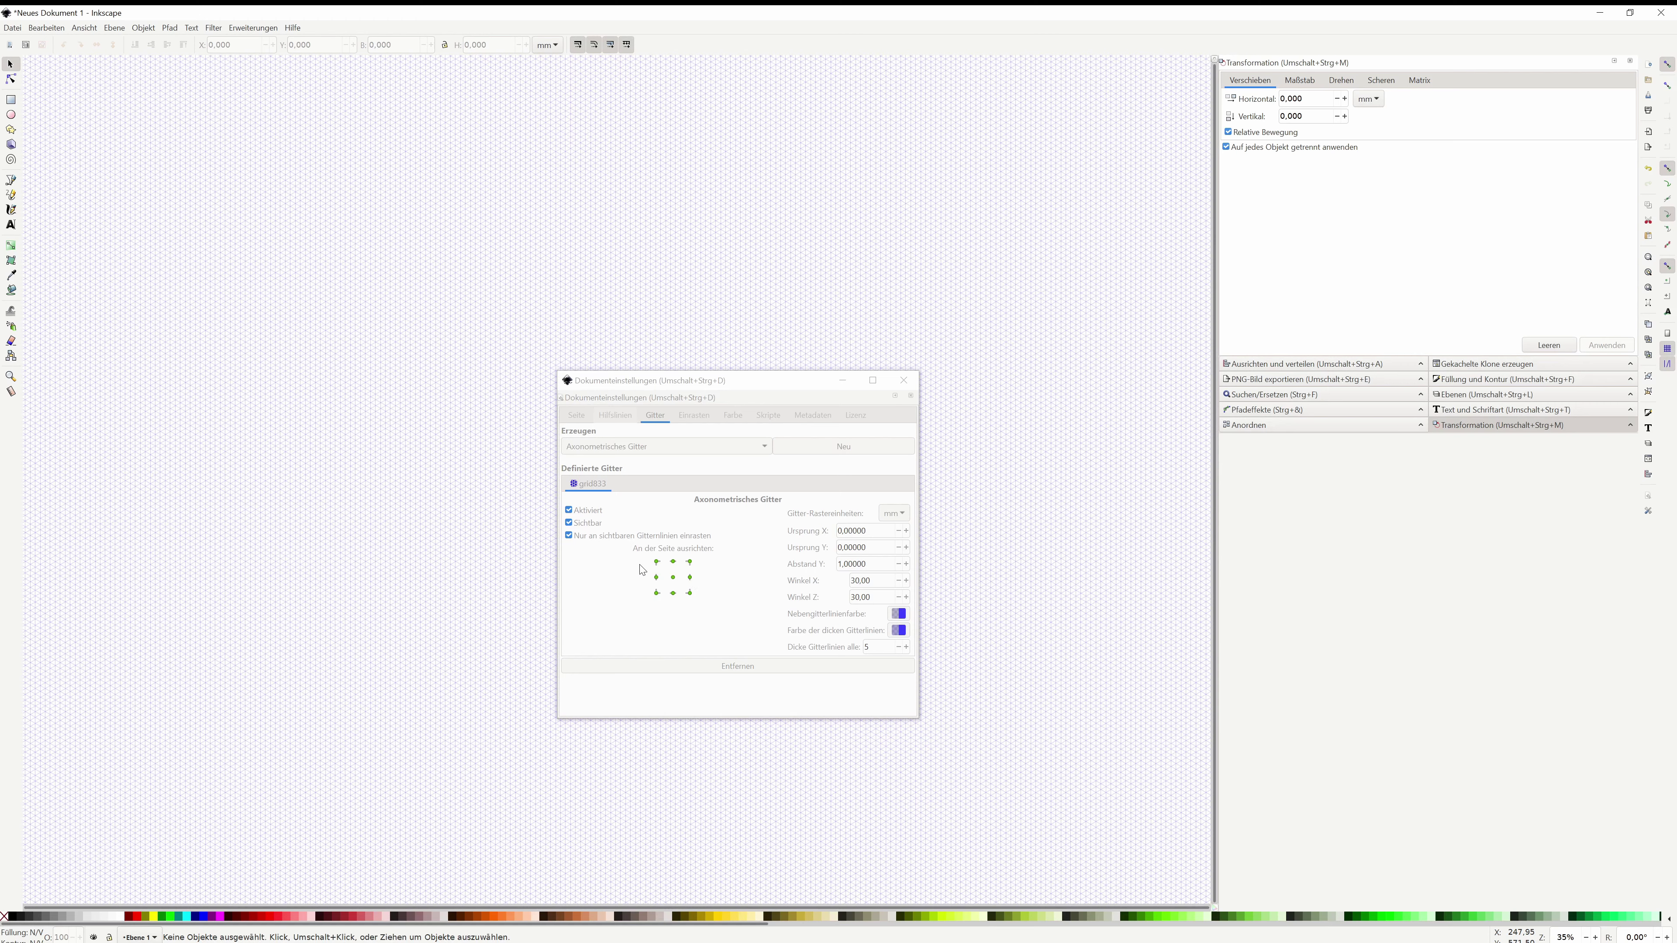
Set the axonometric grid's Y spacing to 15 mm and close Document Properties.
left_click(813, 634)
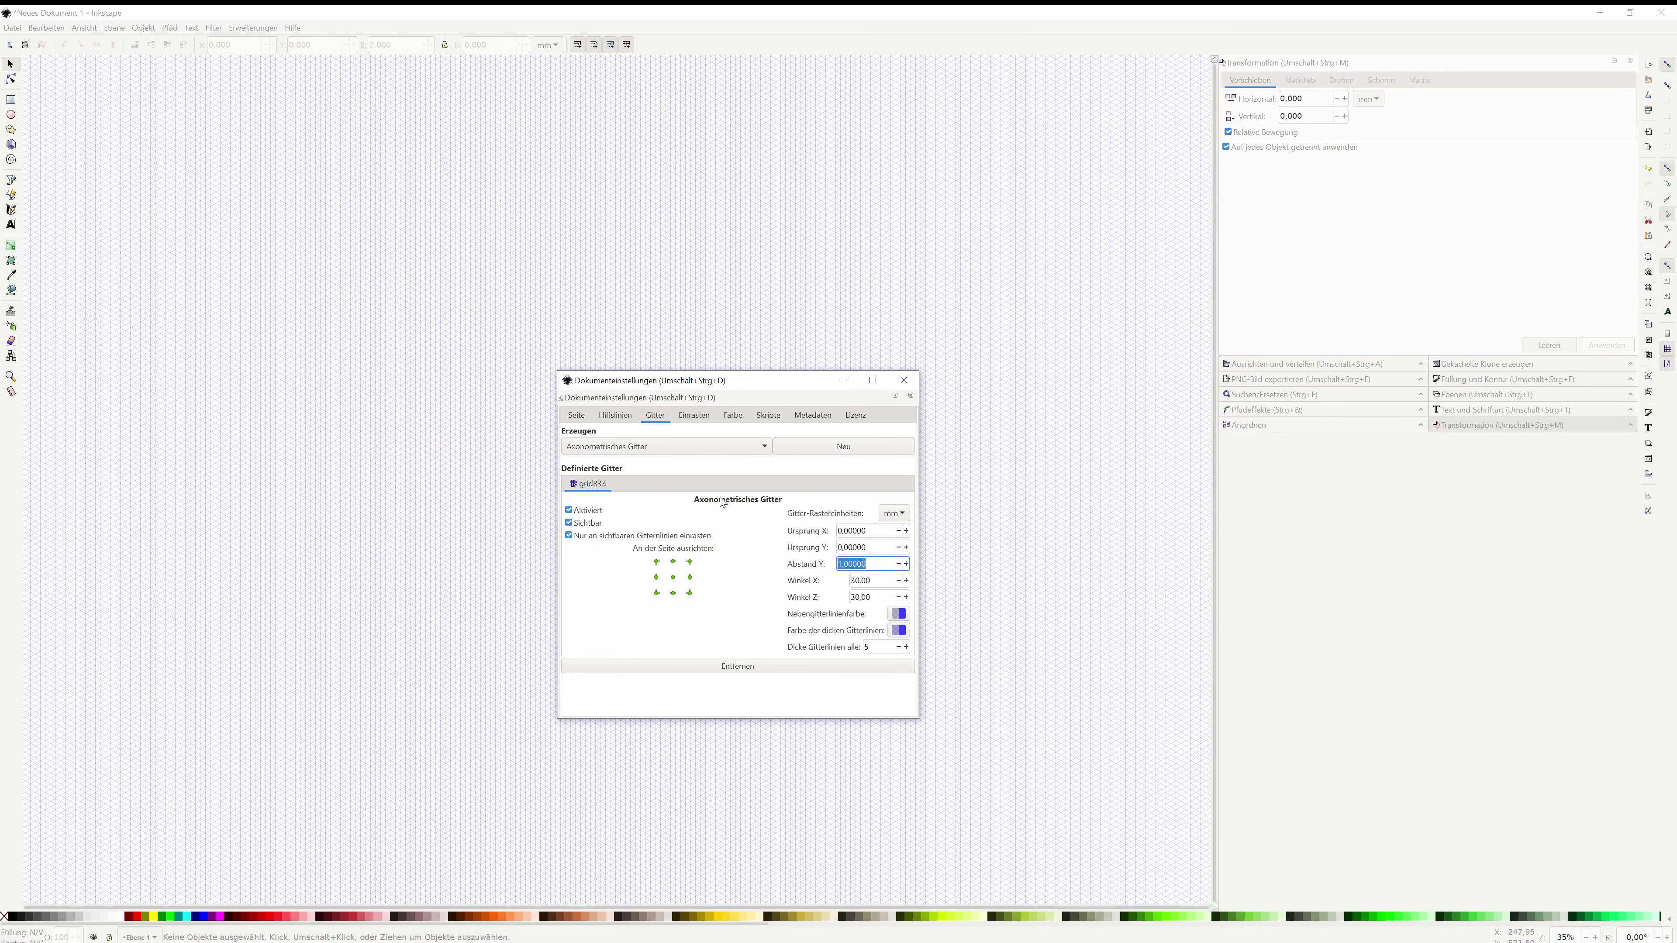
left_click(865, 563)
type("15")
key("Return")
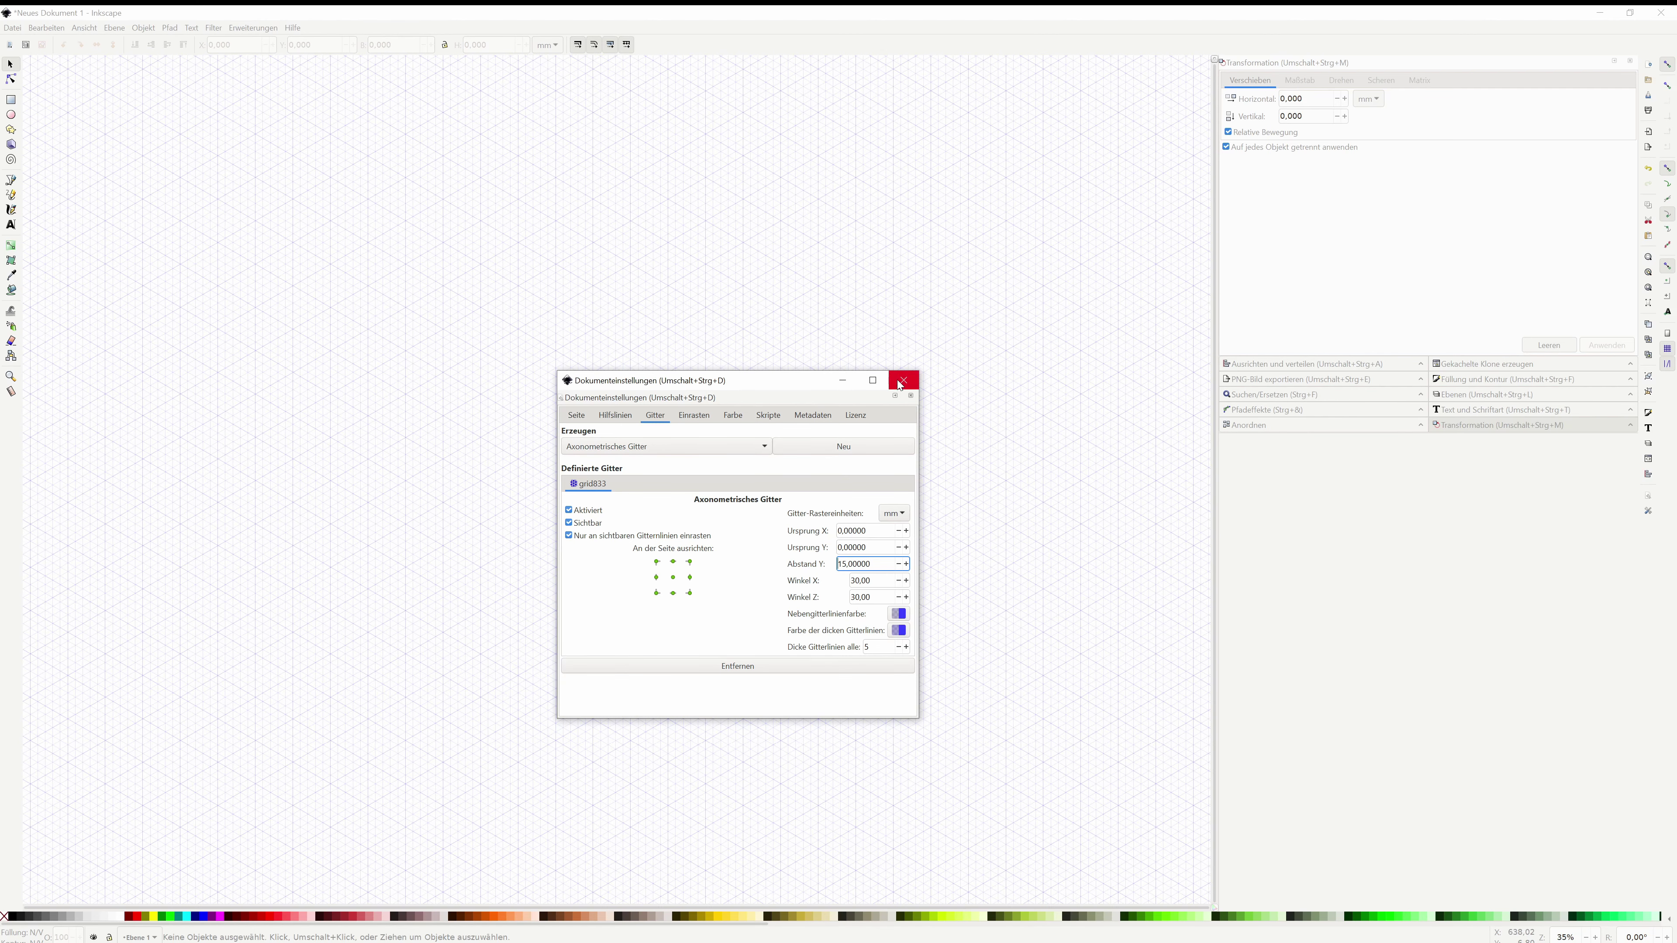
left_click(902, 382)
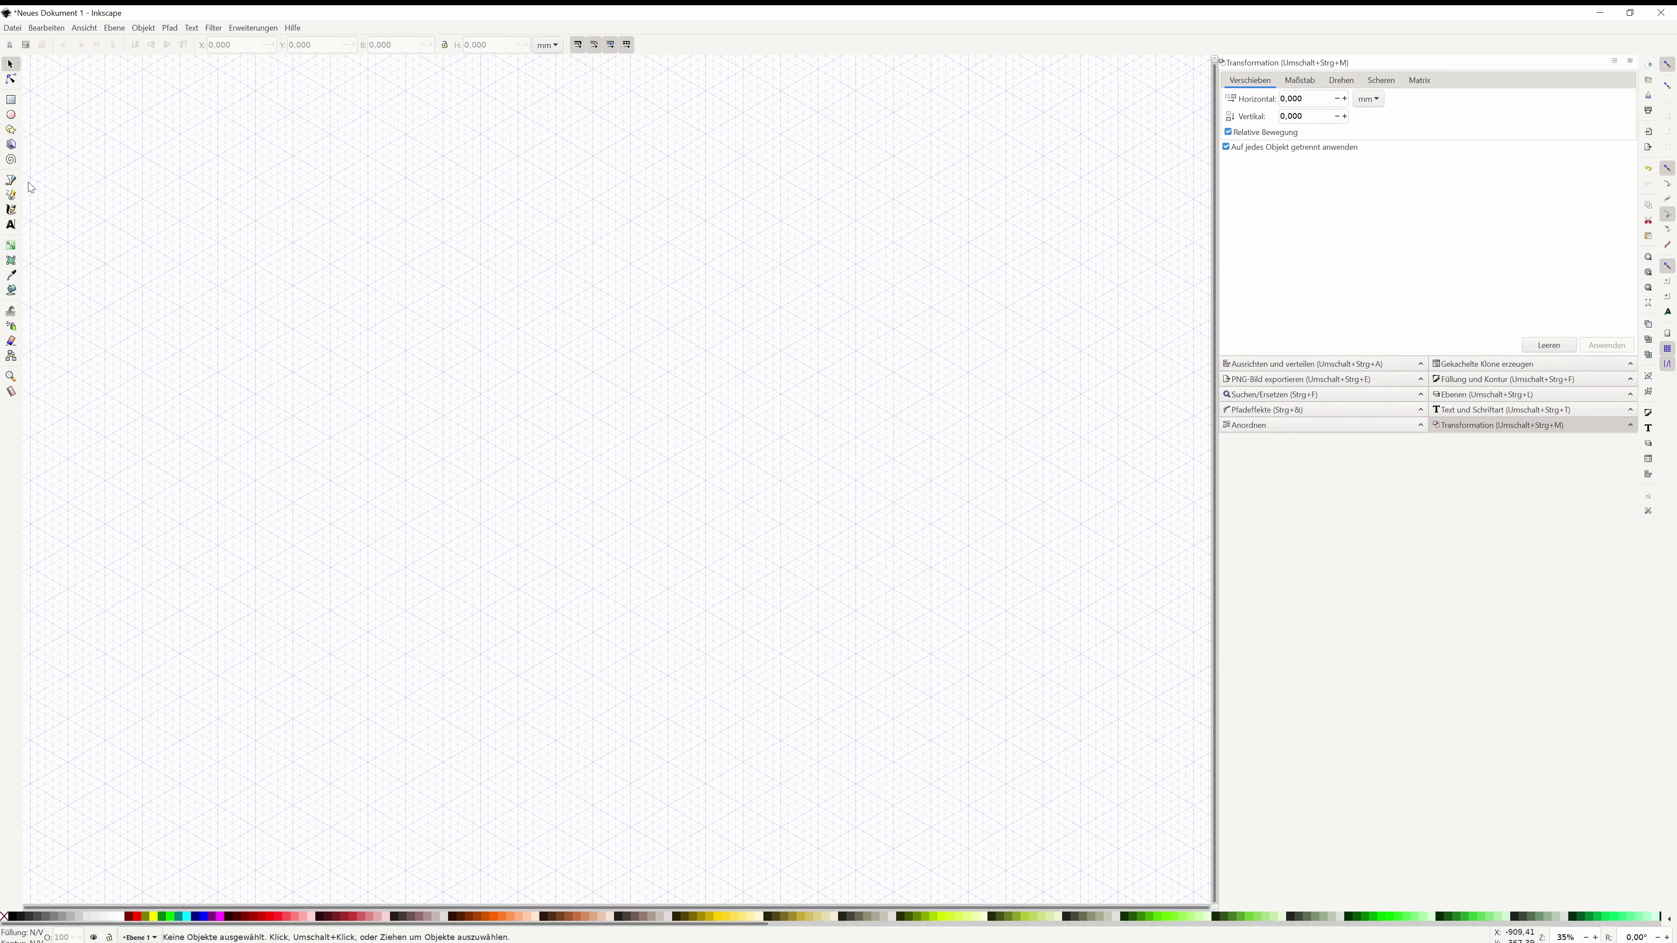
Draw a closed rhombus with the pen tool, its four corners snapped to grid intersections.
left_click(12, 181)
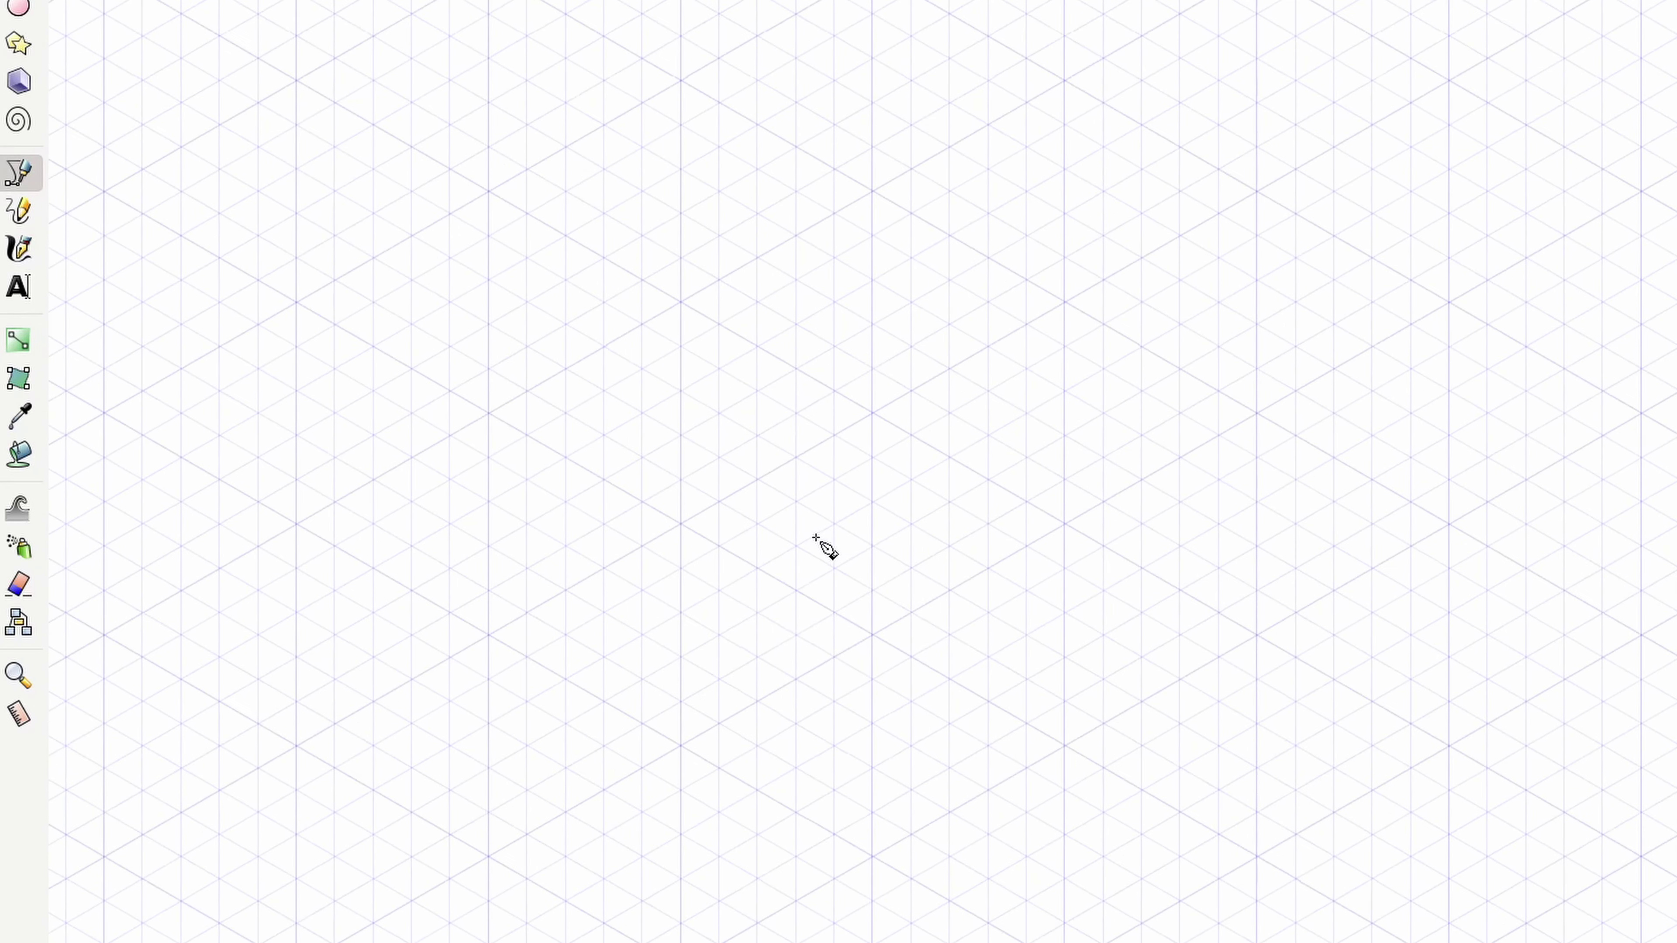
left_click(872, 634)
left_click(1064, 524)
left_click(1256, 634)
left_click(1064, 745)
left_click(871, 634)
left_click(872, 636)
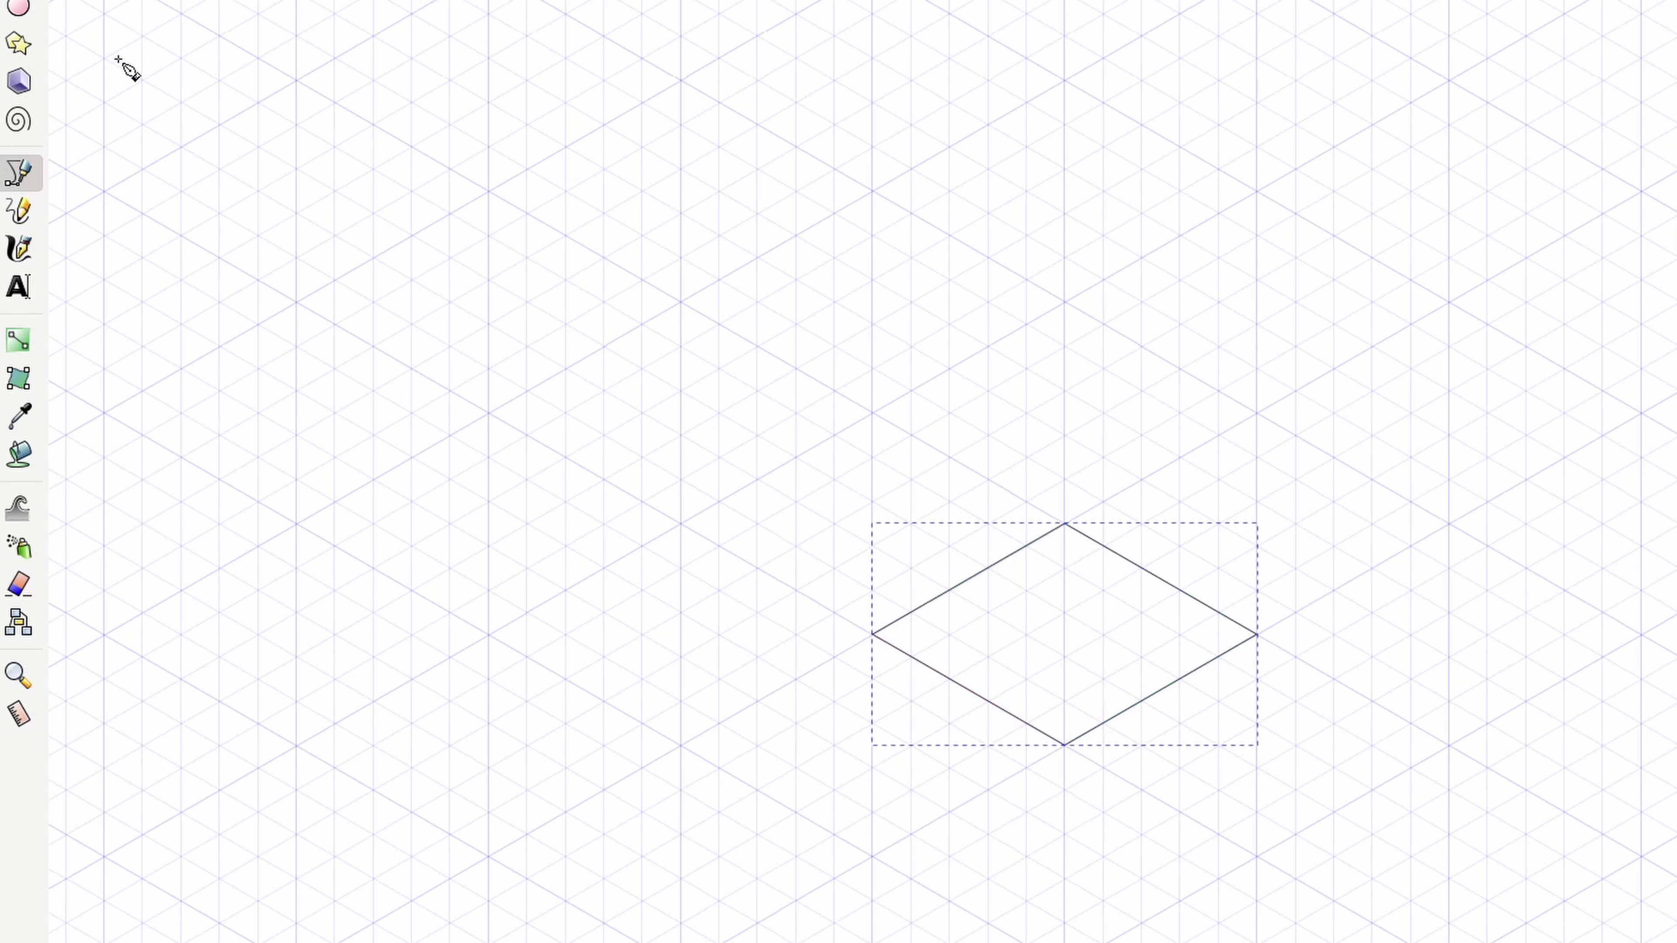
Duplicate the diamond into a snapped row of three tiles, then select all three.
key("s")
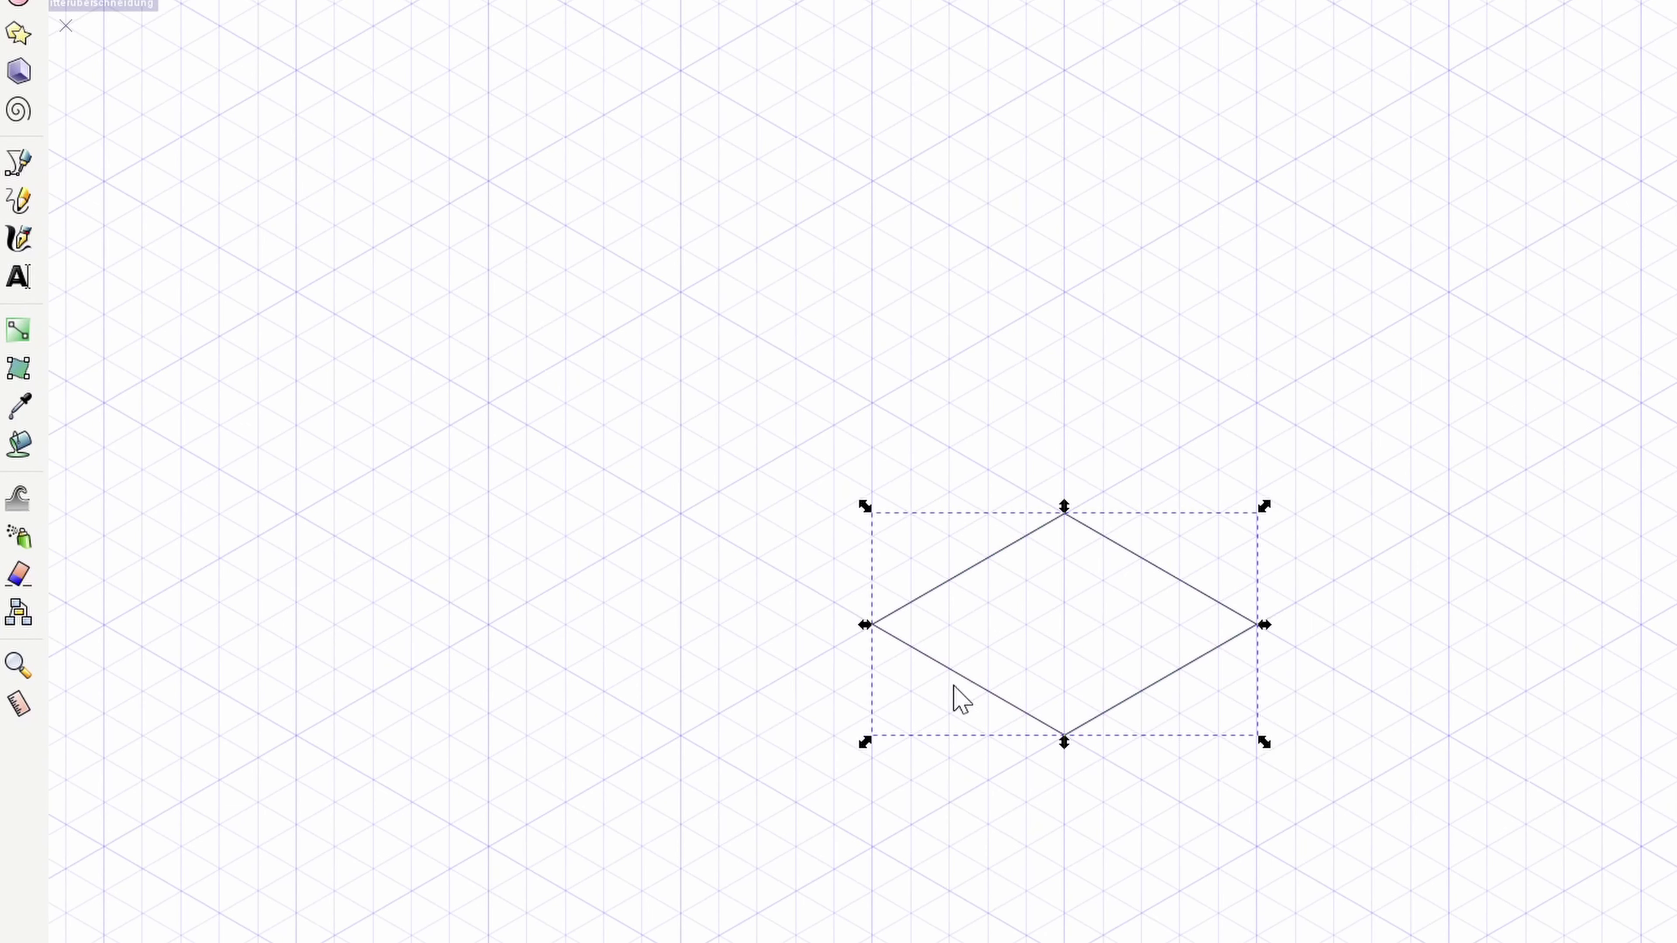
key("ctrl+d")
left_click_drag(1089, 632, 1306, 495)
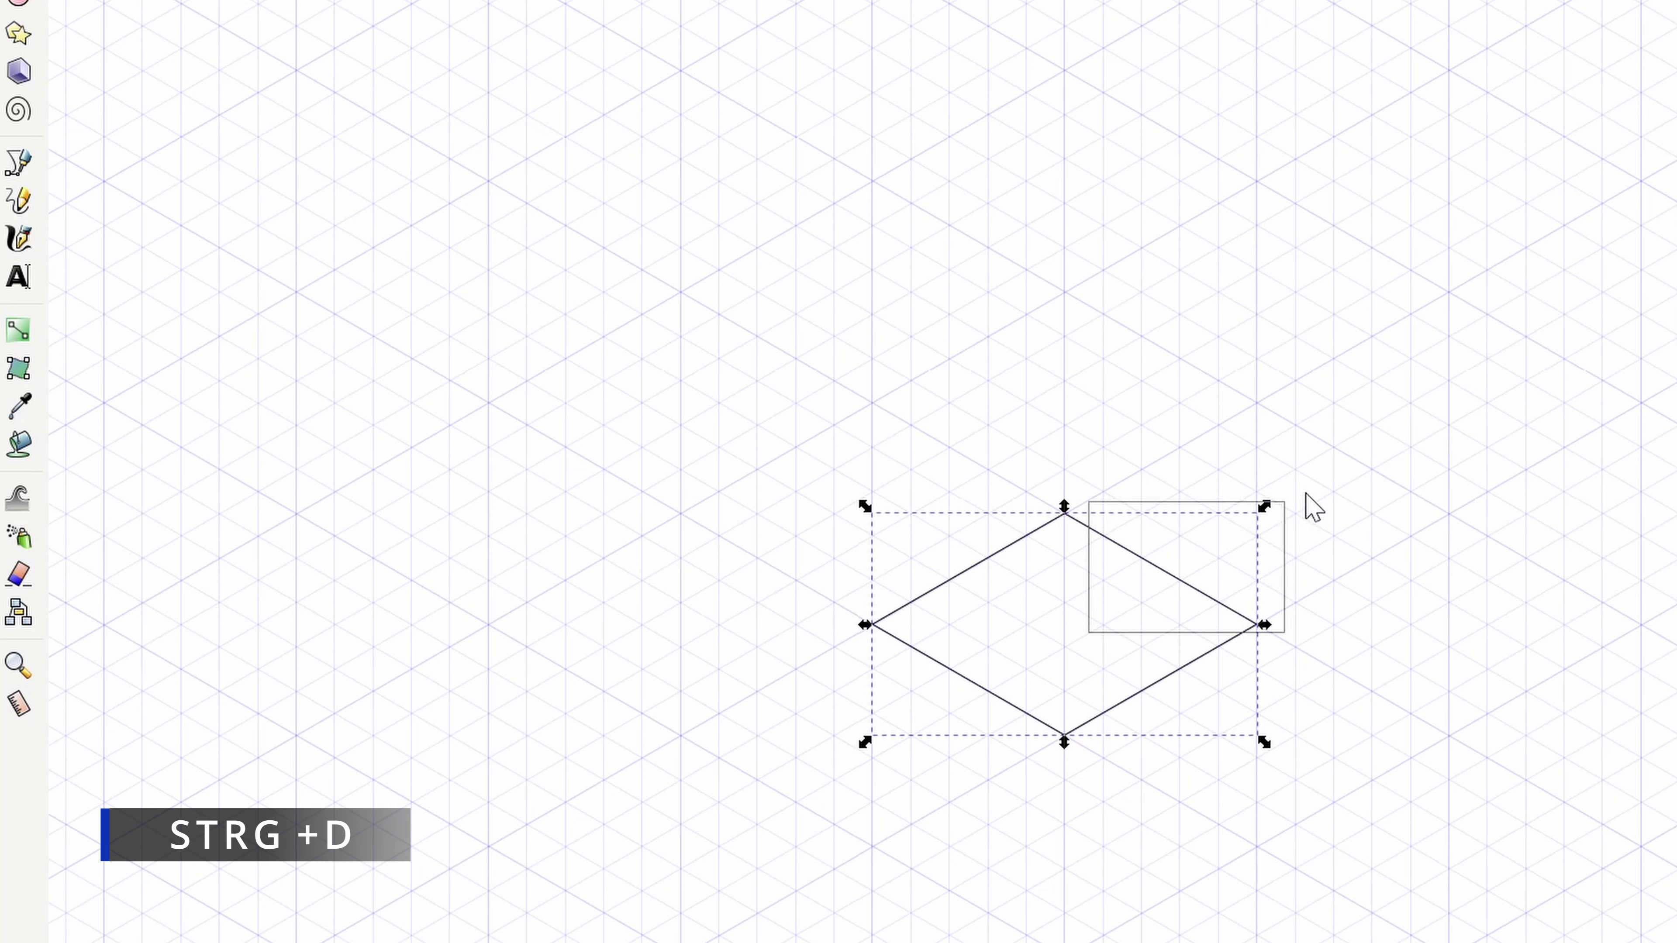
left_click(1042, 533)
mouse_move(1042, 534)
left_mouse_down()
mouse_move(1155, 463)
mouse_move(1274, 423)
mouse_move(1407, 330)
left_mouse_up()
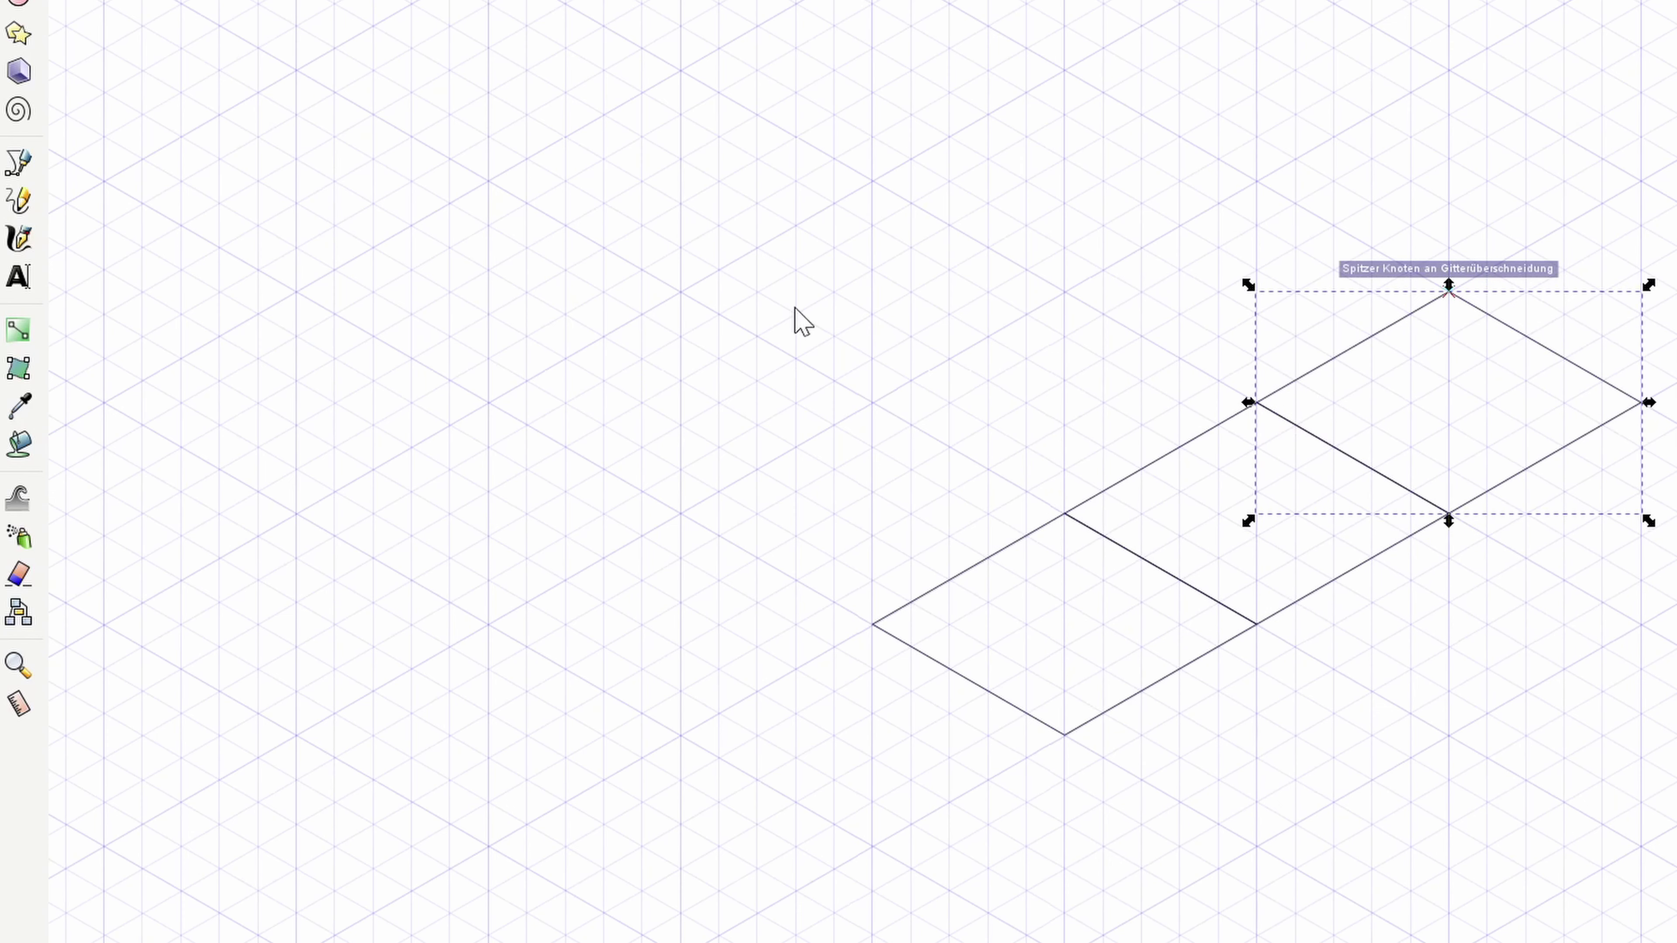
left_click(610, 117)
left_click_drag(610, 117, 1670, 938)
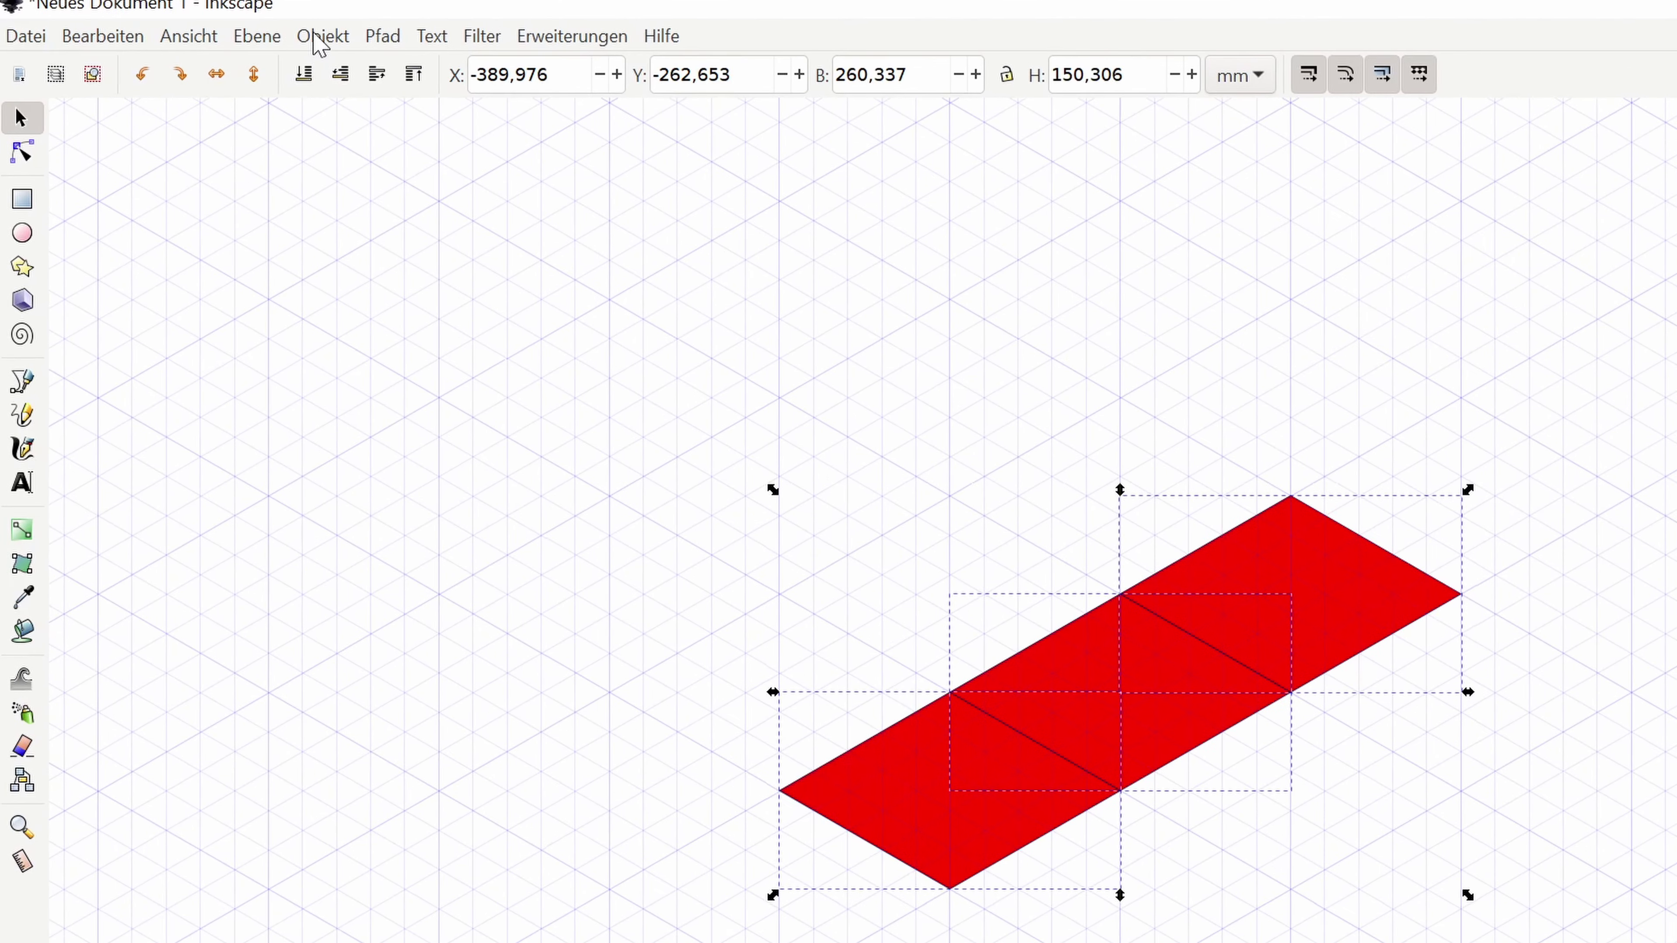
Set the selected tiles' stroke width to 6.702 px in Fill and Stroke.
left_click(319, 39)
left_click(350, 102)
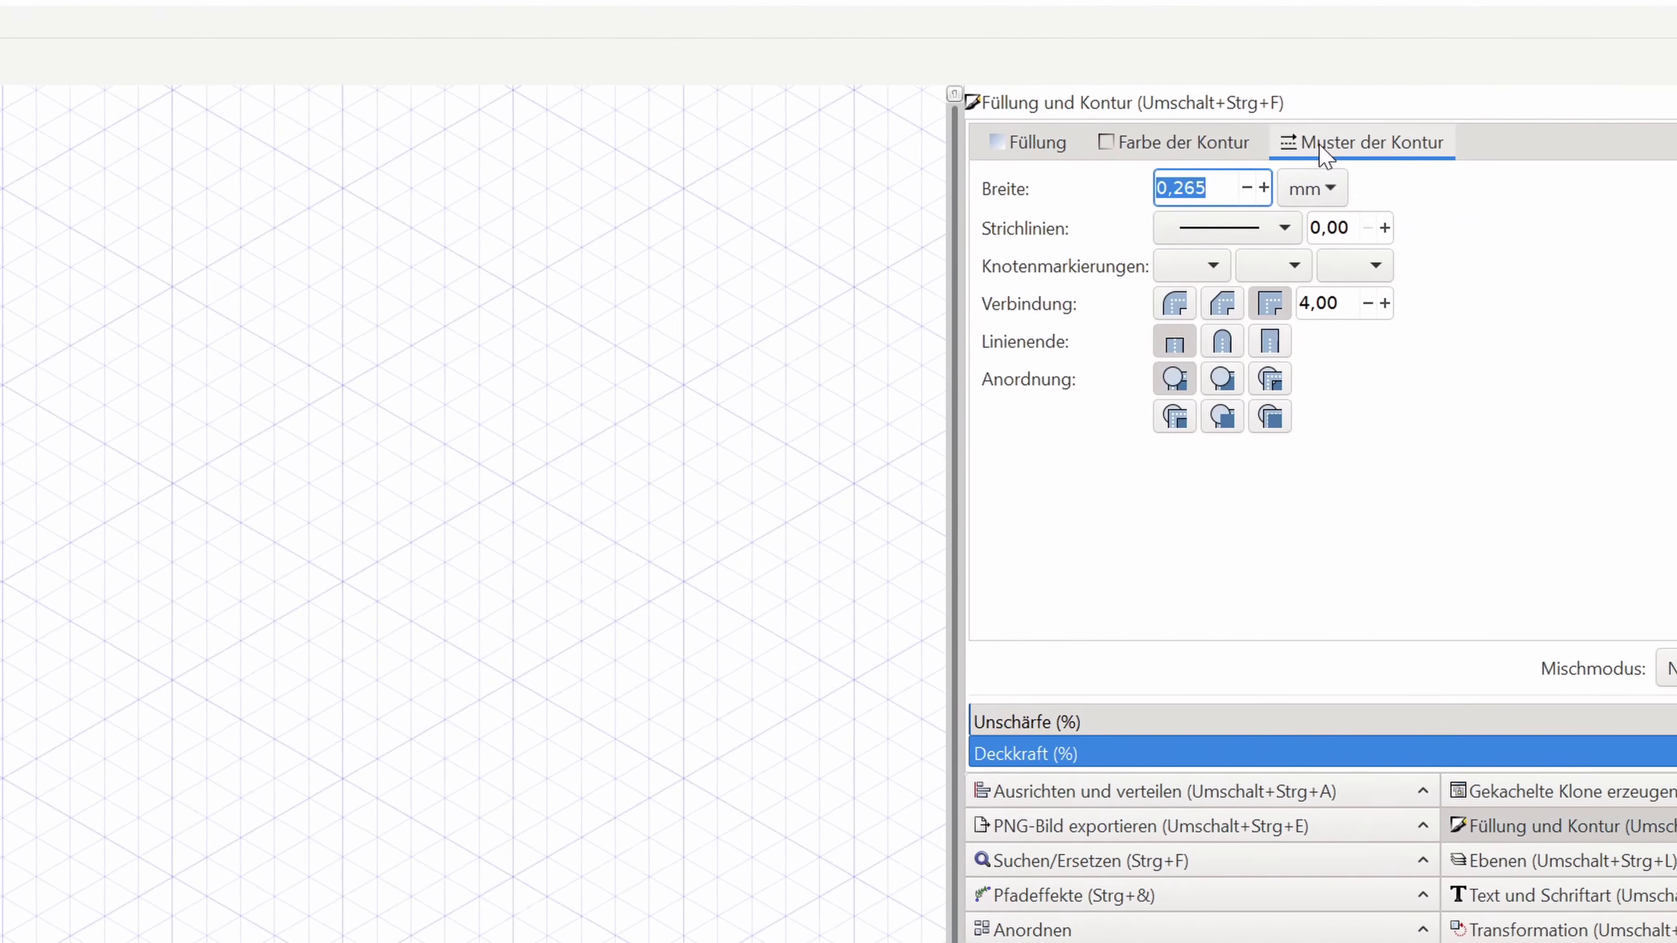
left_click(1023, 188)
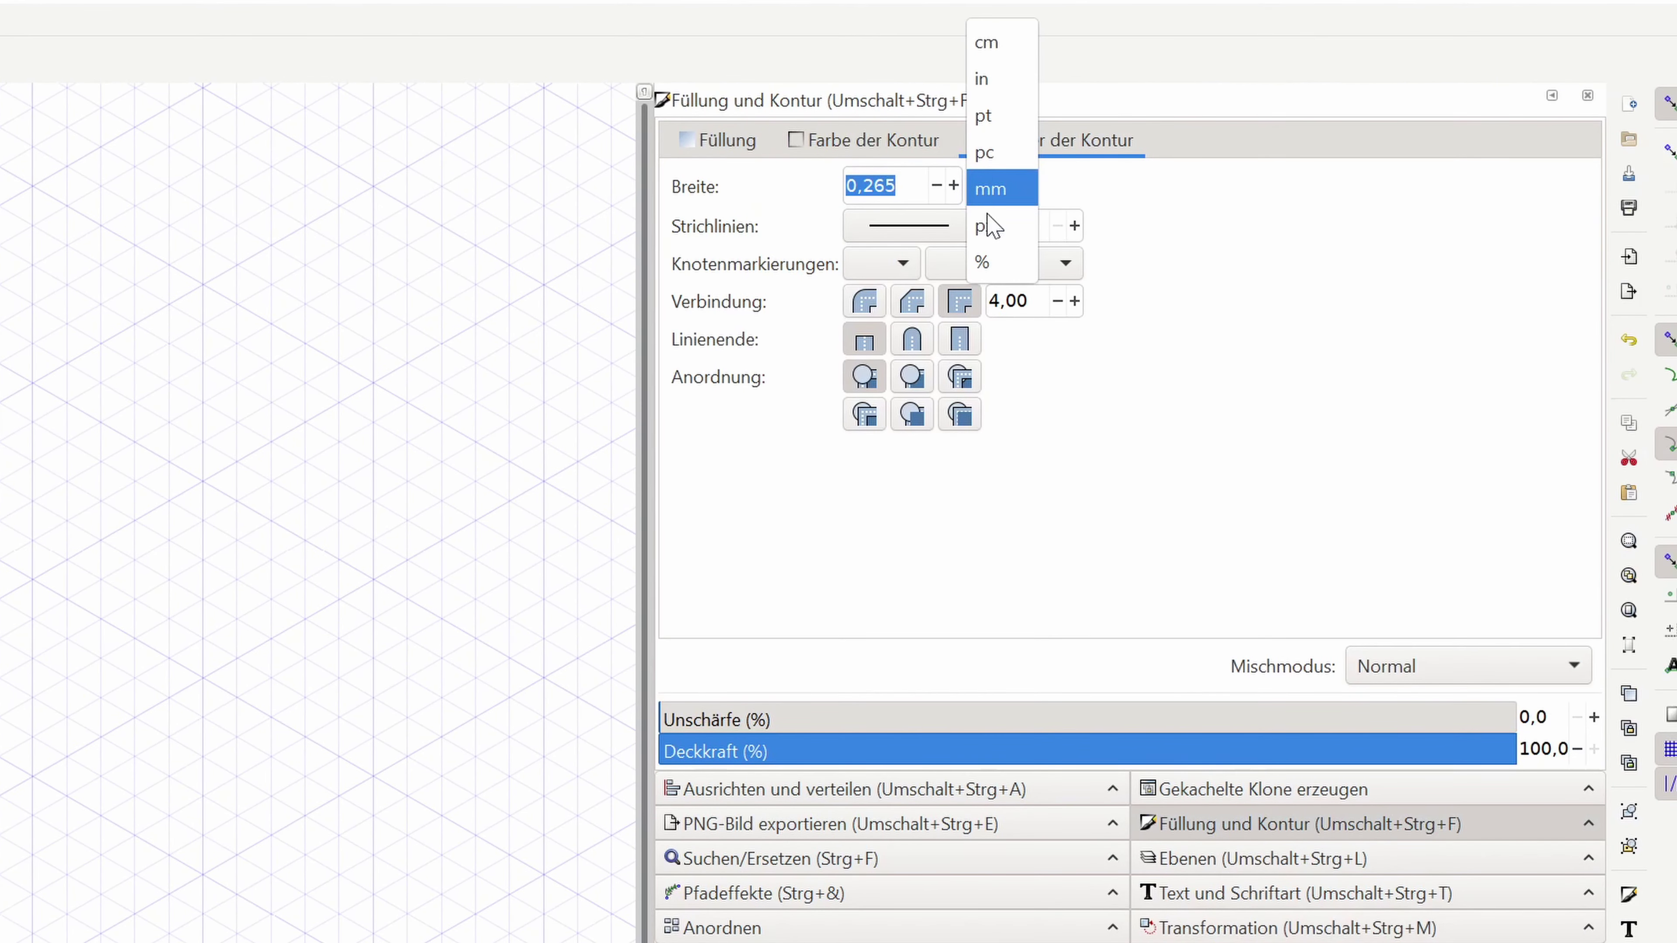
left_click(985, 227)
left_click(953, 186)
left_click(953, 186)
left_click(953, 186)
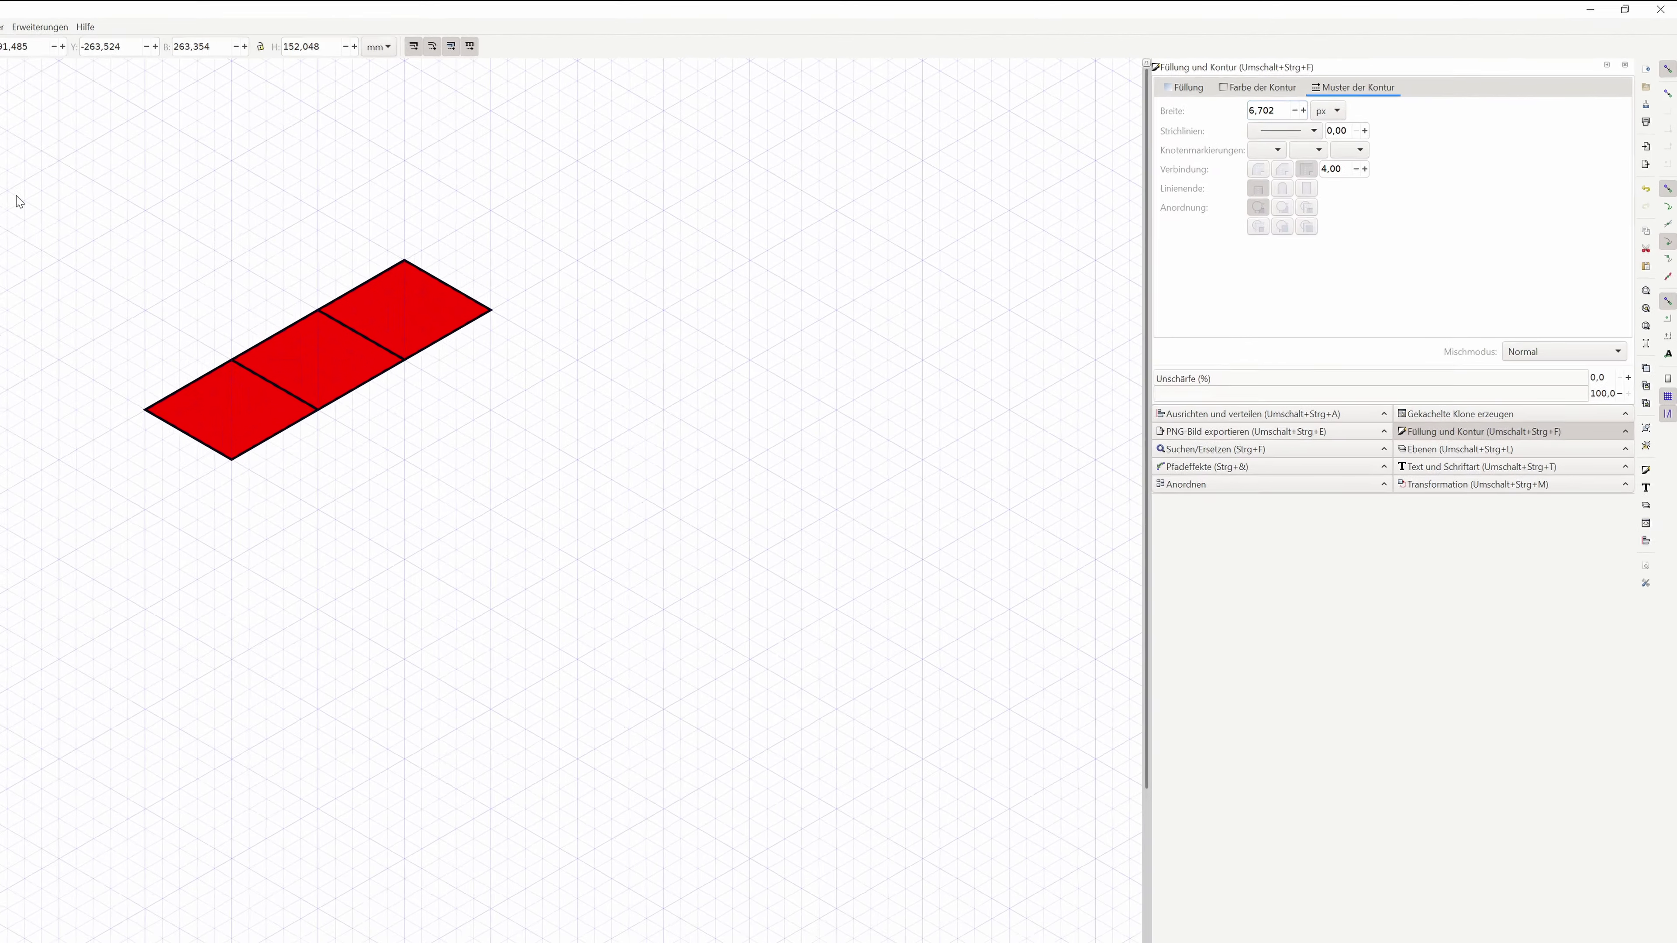
Duplicate the tile row, snapping copies below-right into a 3×3 grid, then select all nine.
mouse_move(210, 155)
left_mouse_down()
mouse_move(848, 567)
mouse_move(828, 513)
left_mouse_up()
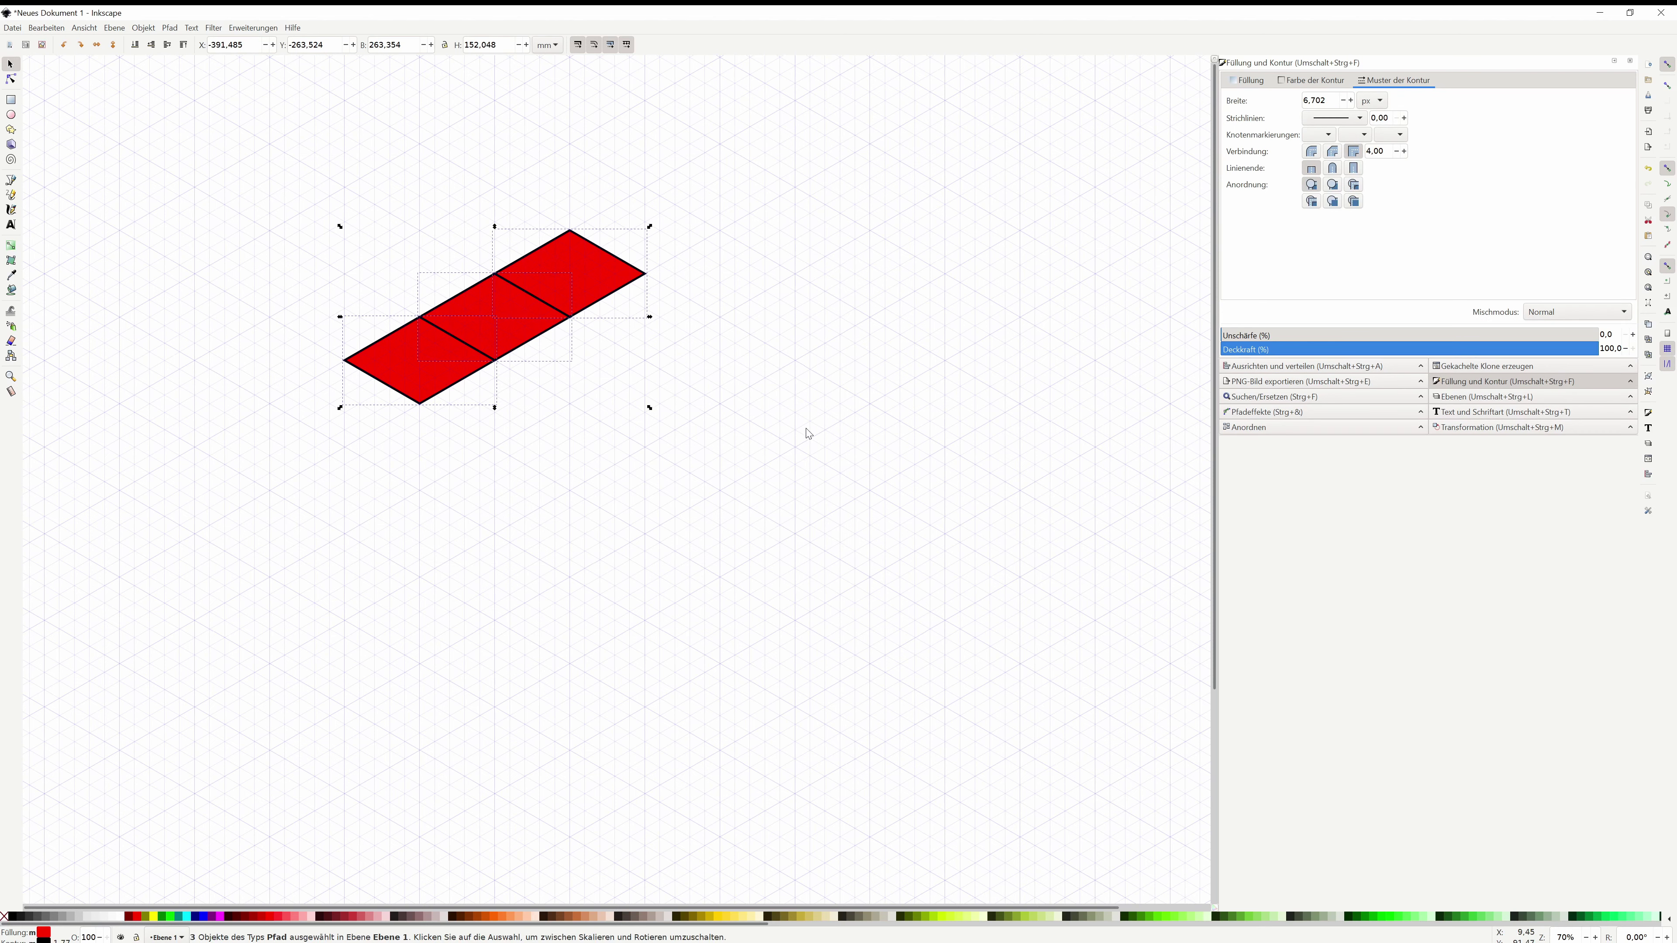
key("ctrl+d")
mouse_move(395, 370)
left_mouse_down()
mouse_move(567, 446)
mouse_move(476, 414)
mouse_move(628, 419)
mouse_move(485, 397)
mouse_move(475, 416)
left_mouse_up()
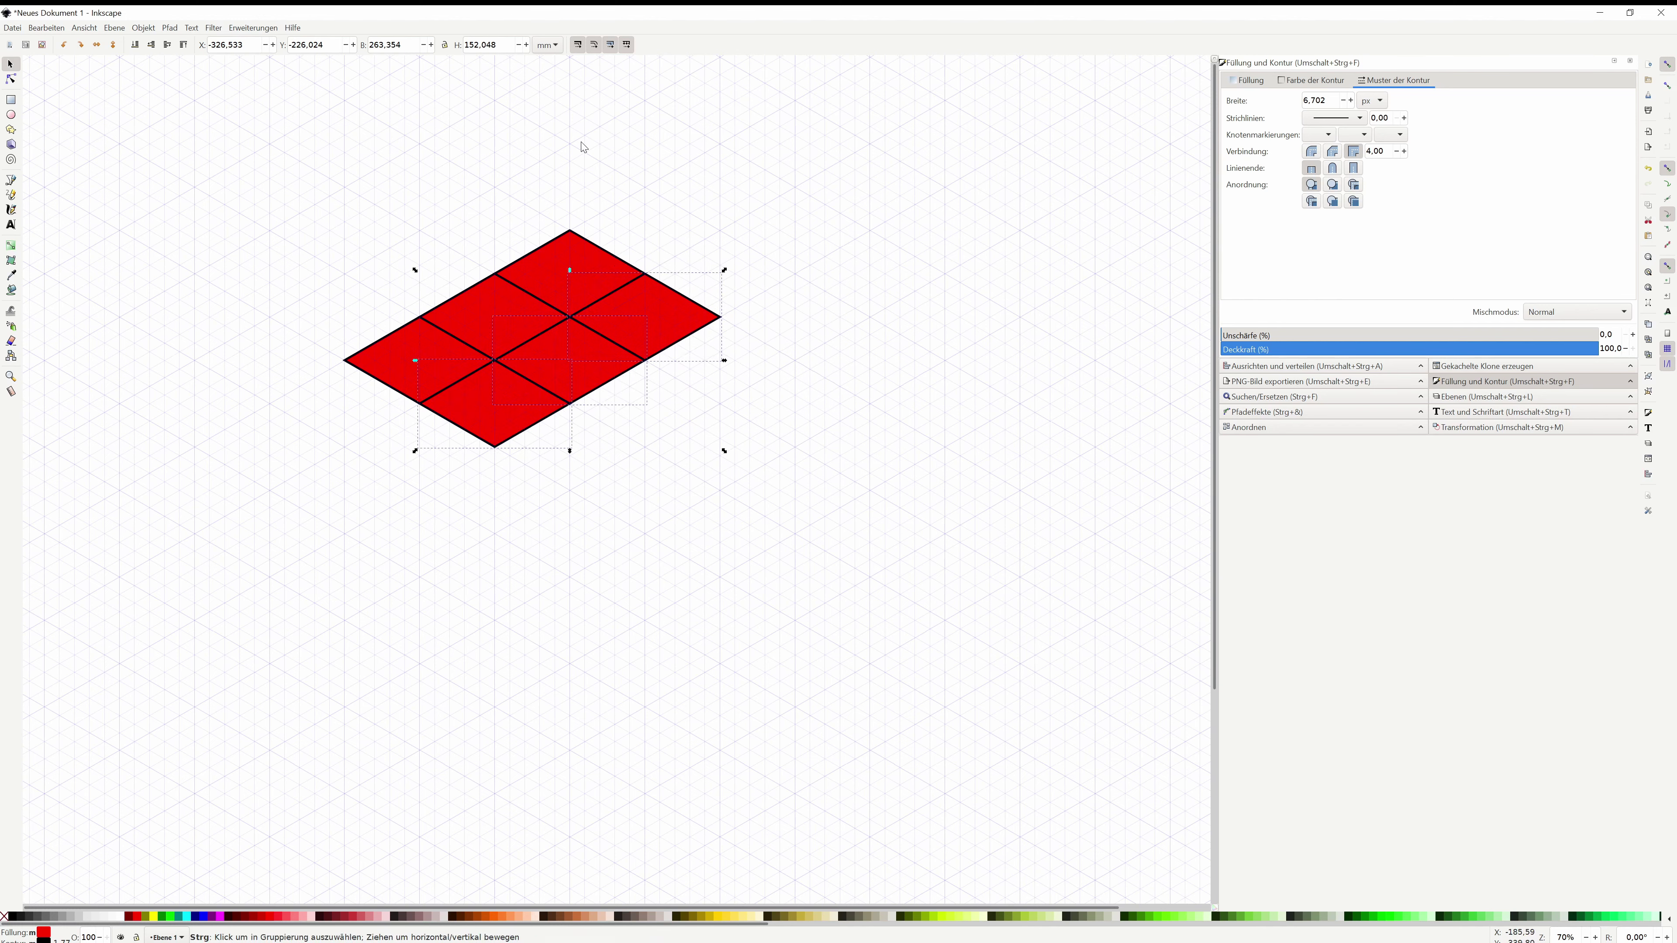
left_click_drag(507, 430, 581, 473)
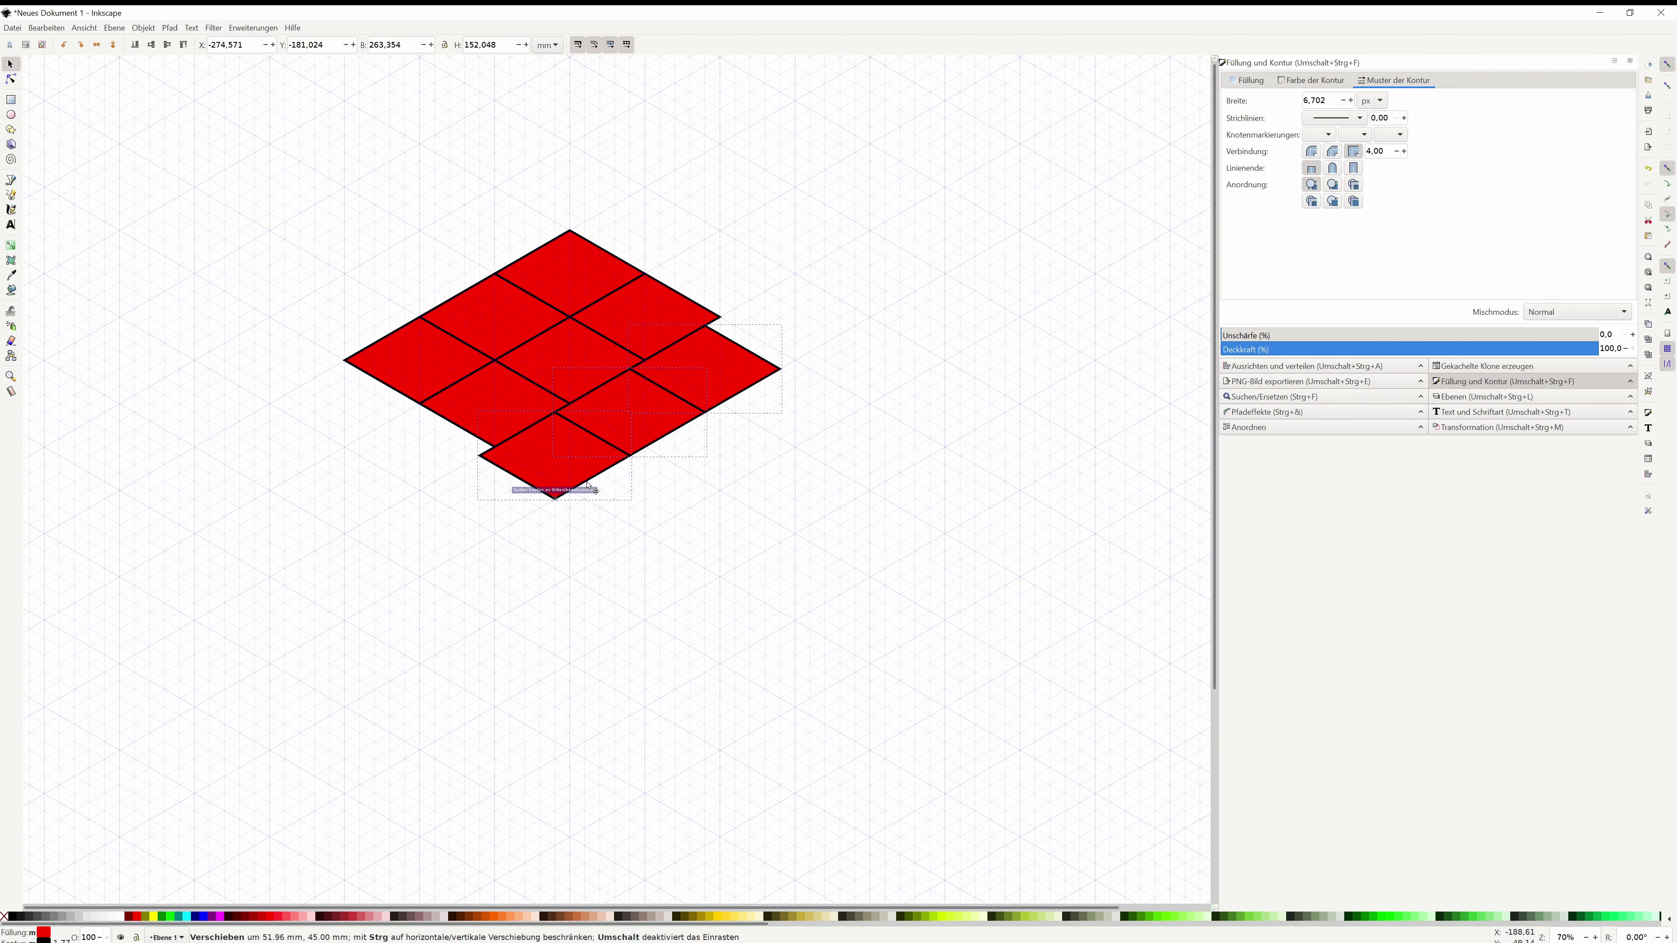
left_click(319, 513)
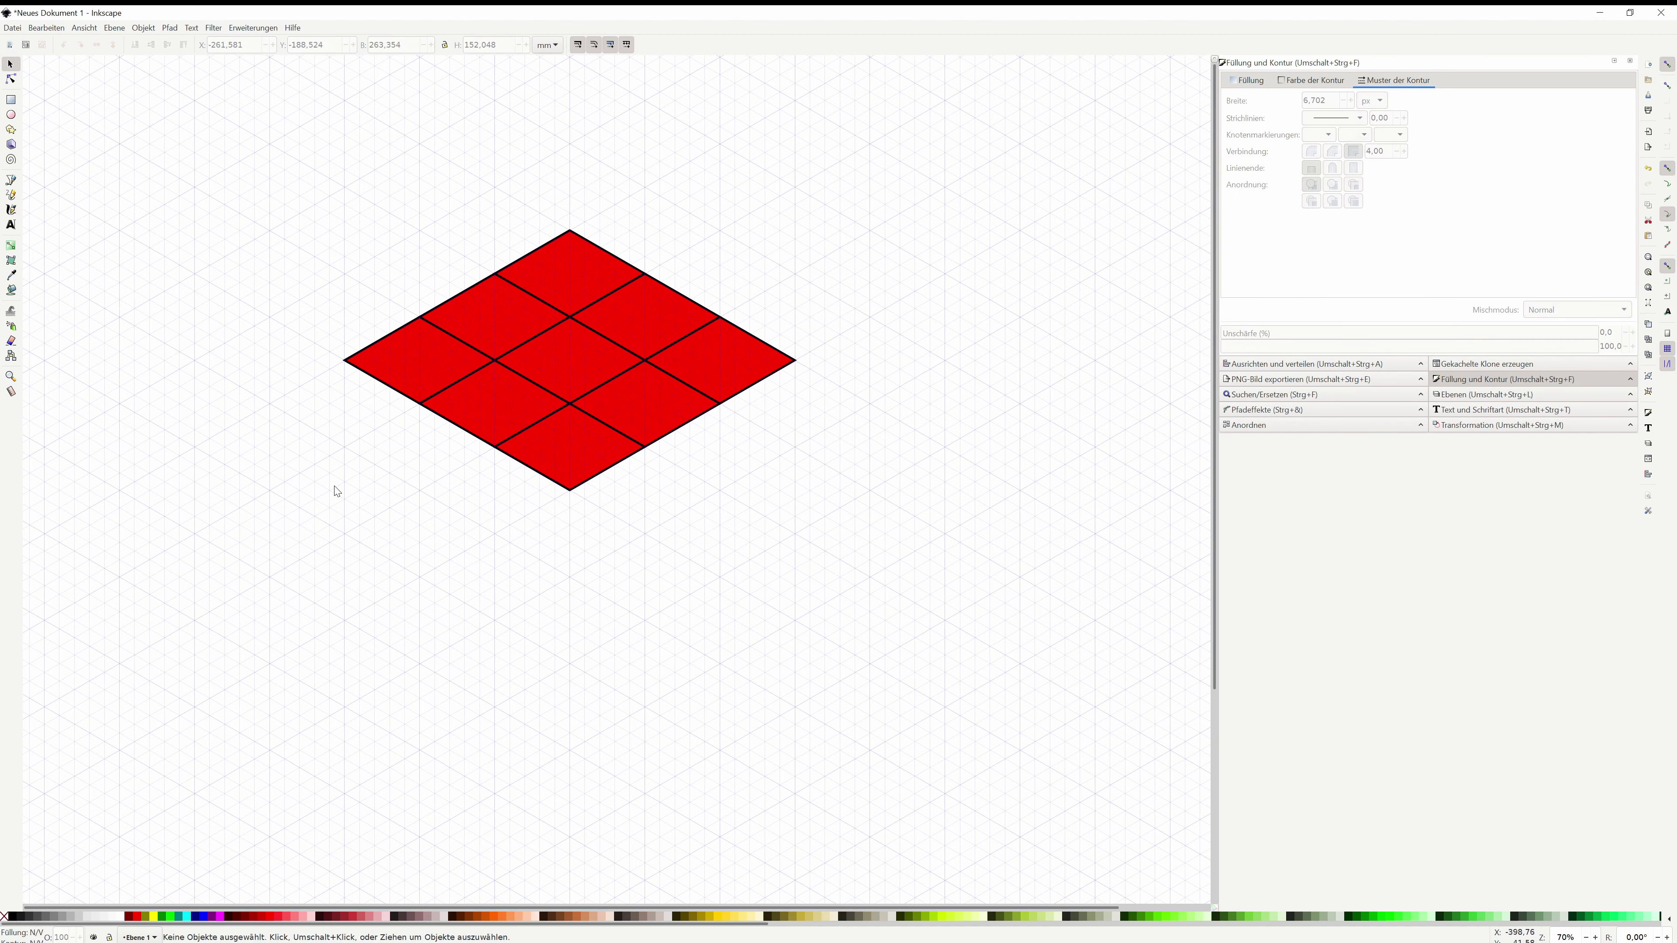
scroll(377, 515, "down", 4)
left_click_drag(303, 83, 919, 549)
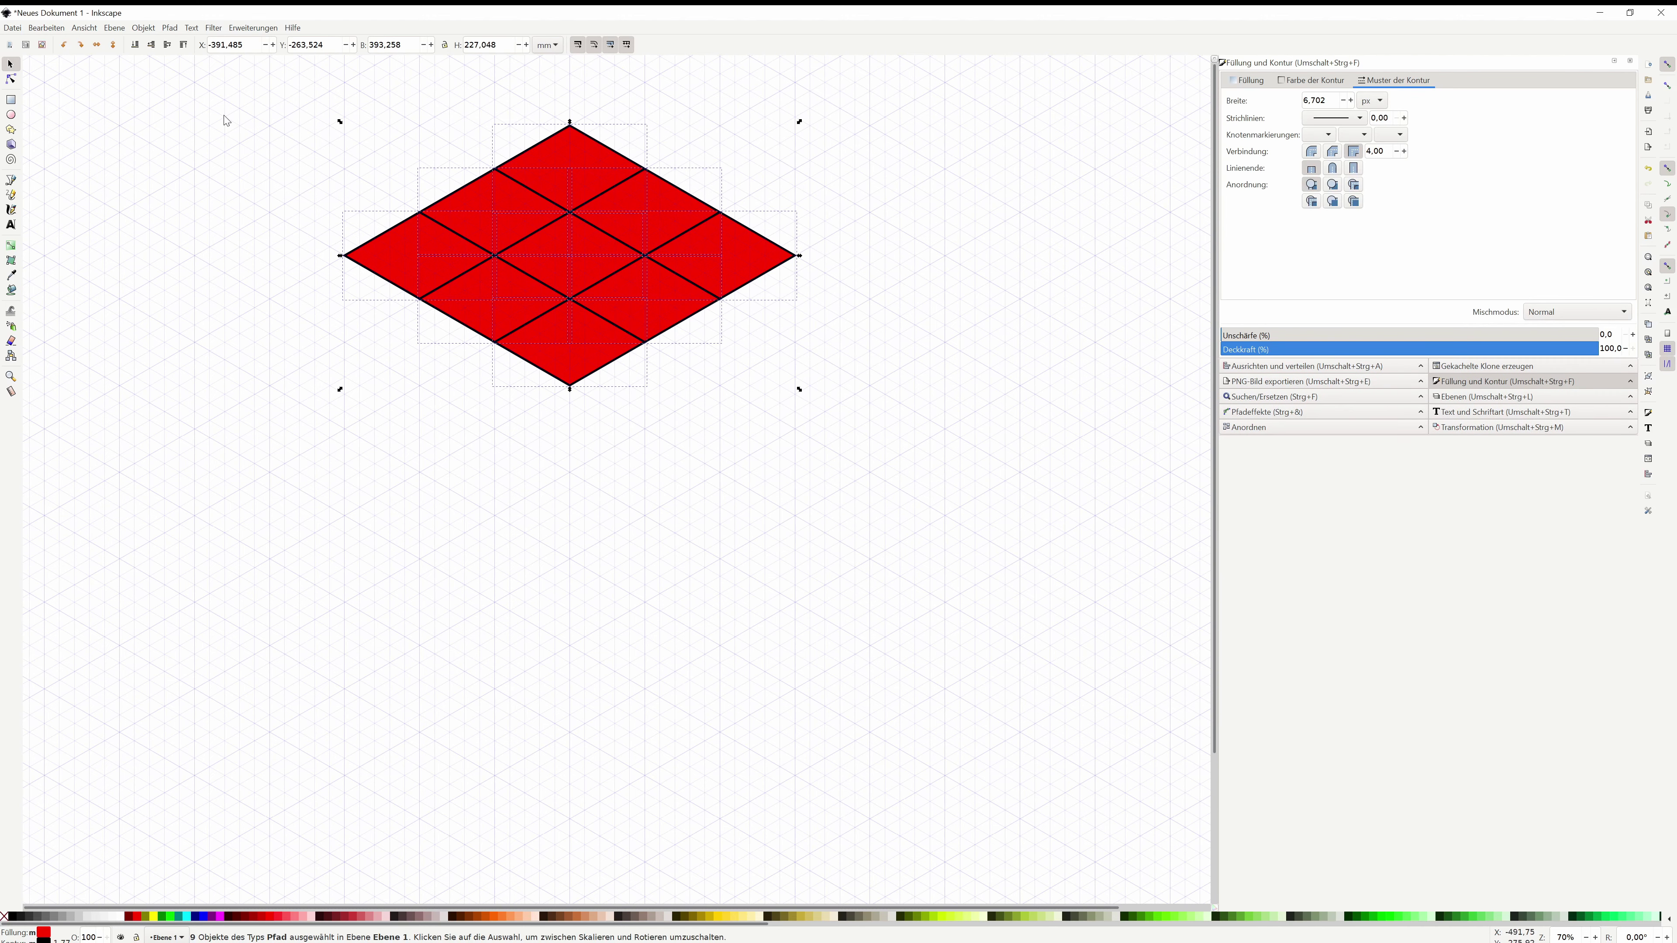
key("ctrl")
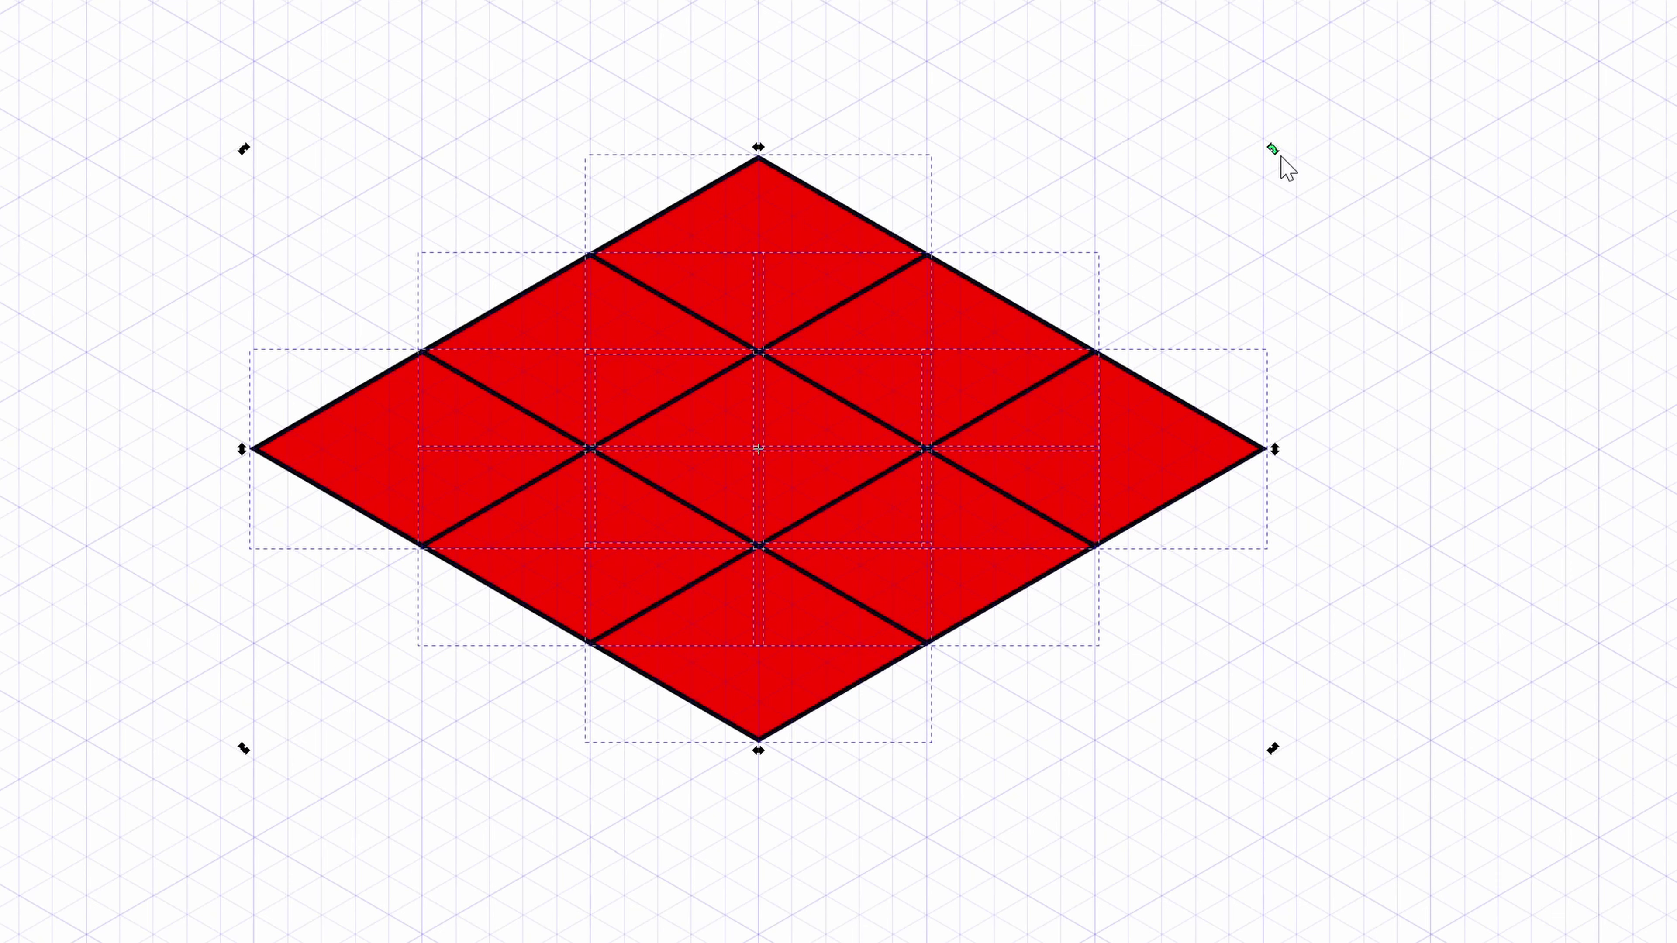
mouse_move(1271, 148)
left_mouse_down()
mouse_move(916, 5)
mouse_move(818, 6)
left_mouse_up()
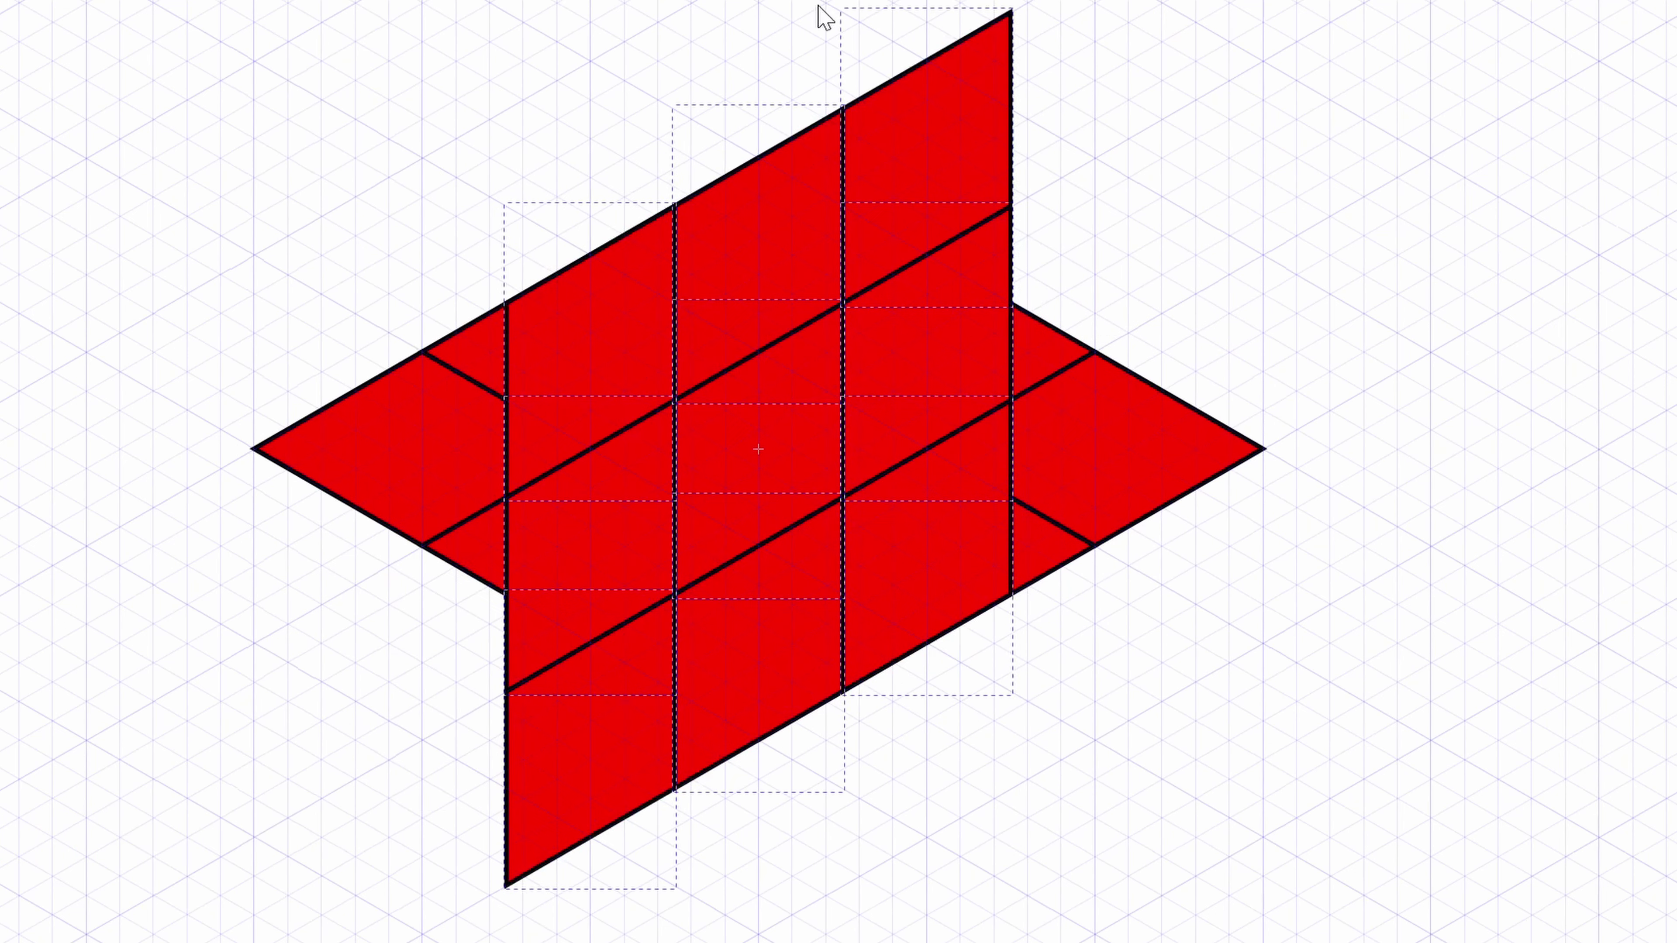
mouse_move(891, 100)
left_mouse_down()
mouse_move(763, 740)
mouse_move(548, 165)
mouse_move(565, 498)
mouse_move(1148, 795)
mouse_move(1101, 575)
mouse_move(1105, 524)
mouse_move(1155, 537)
left_mouse_up()
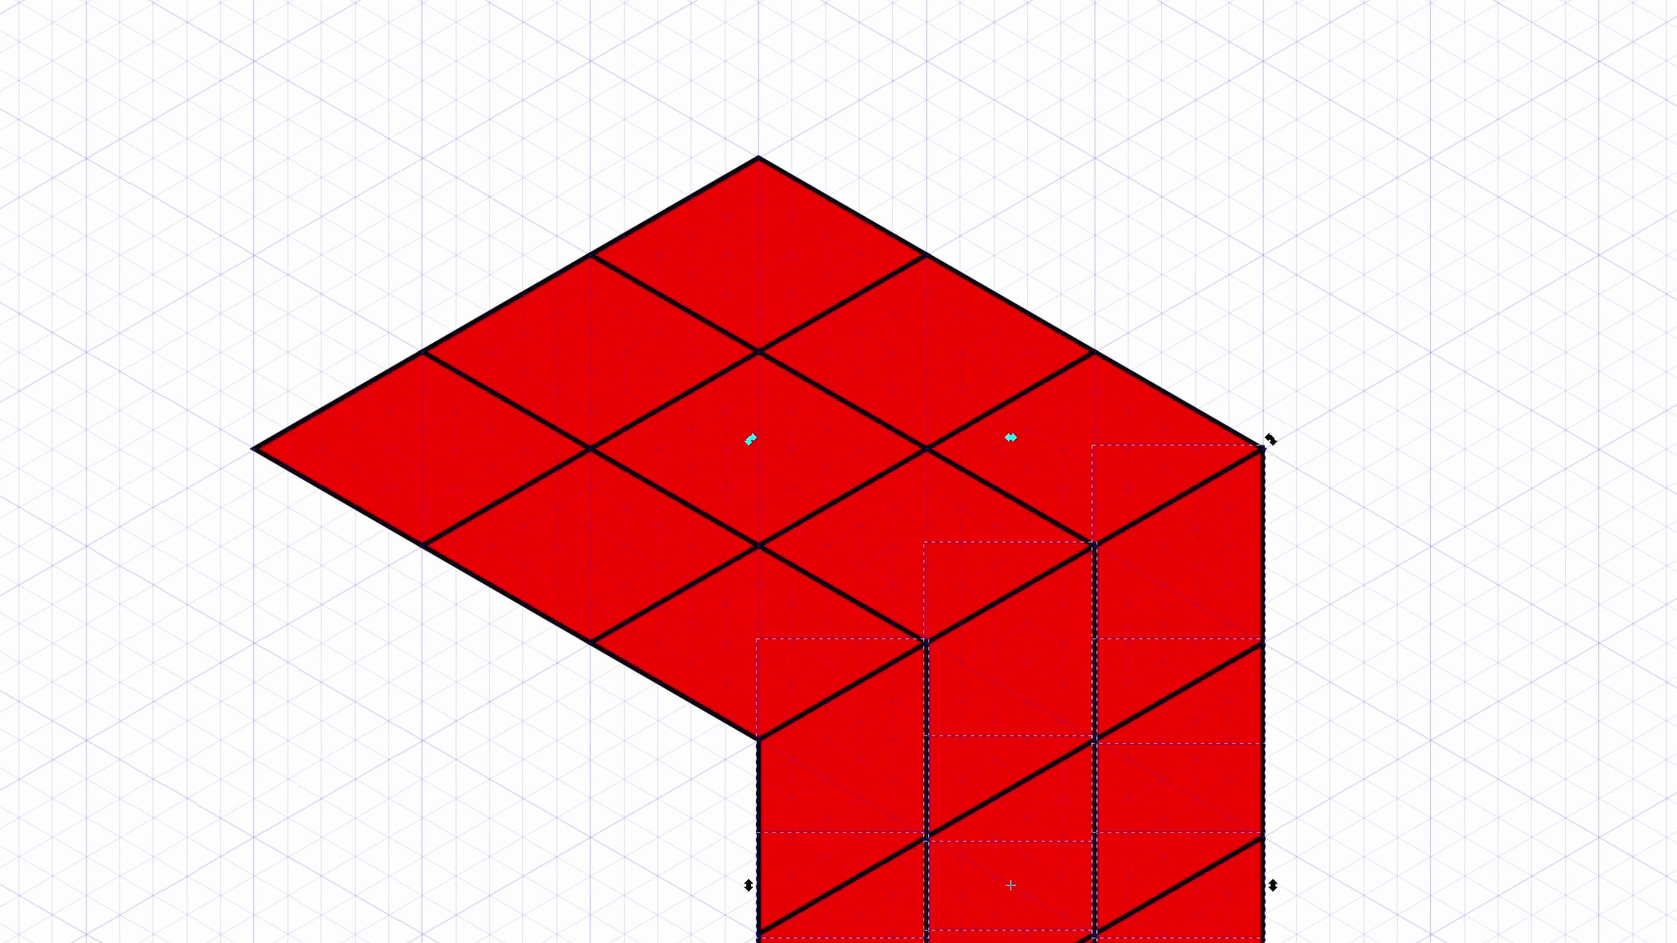
left_click(991, 938)
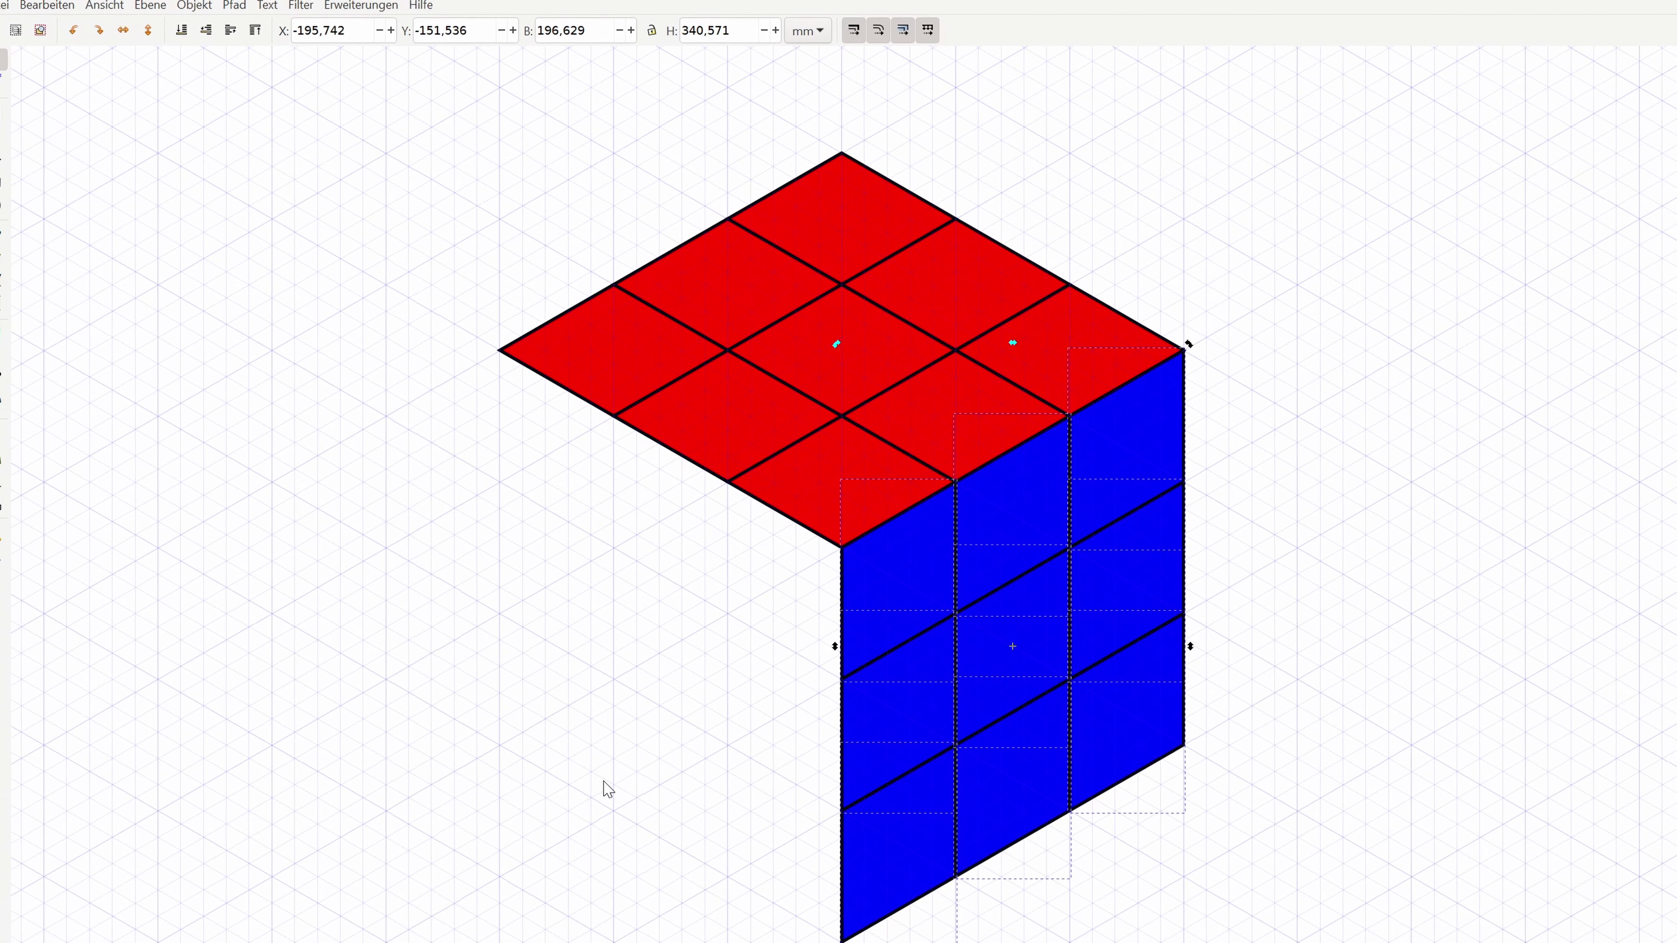
key("ctrl+d")
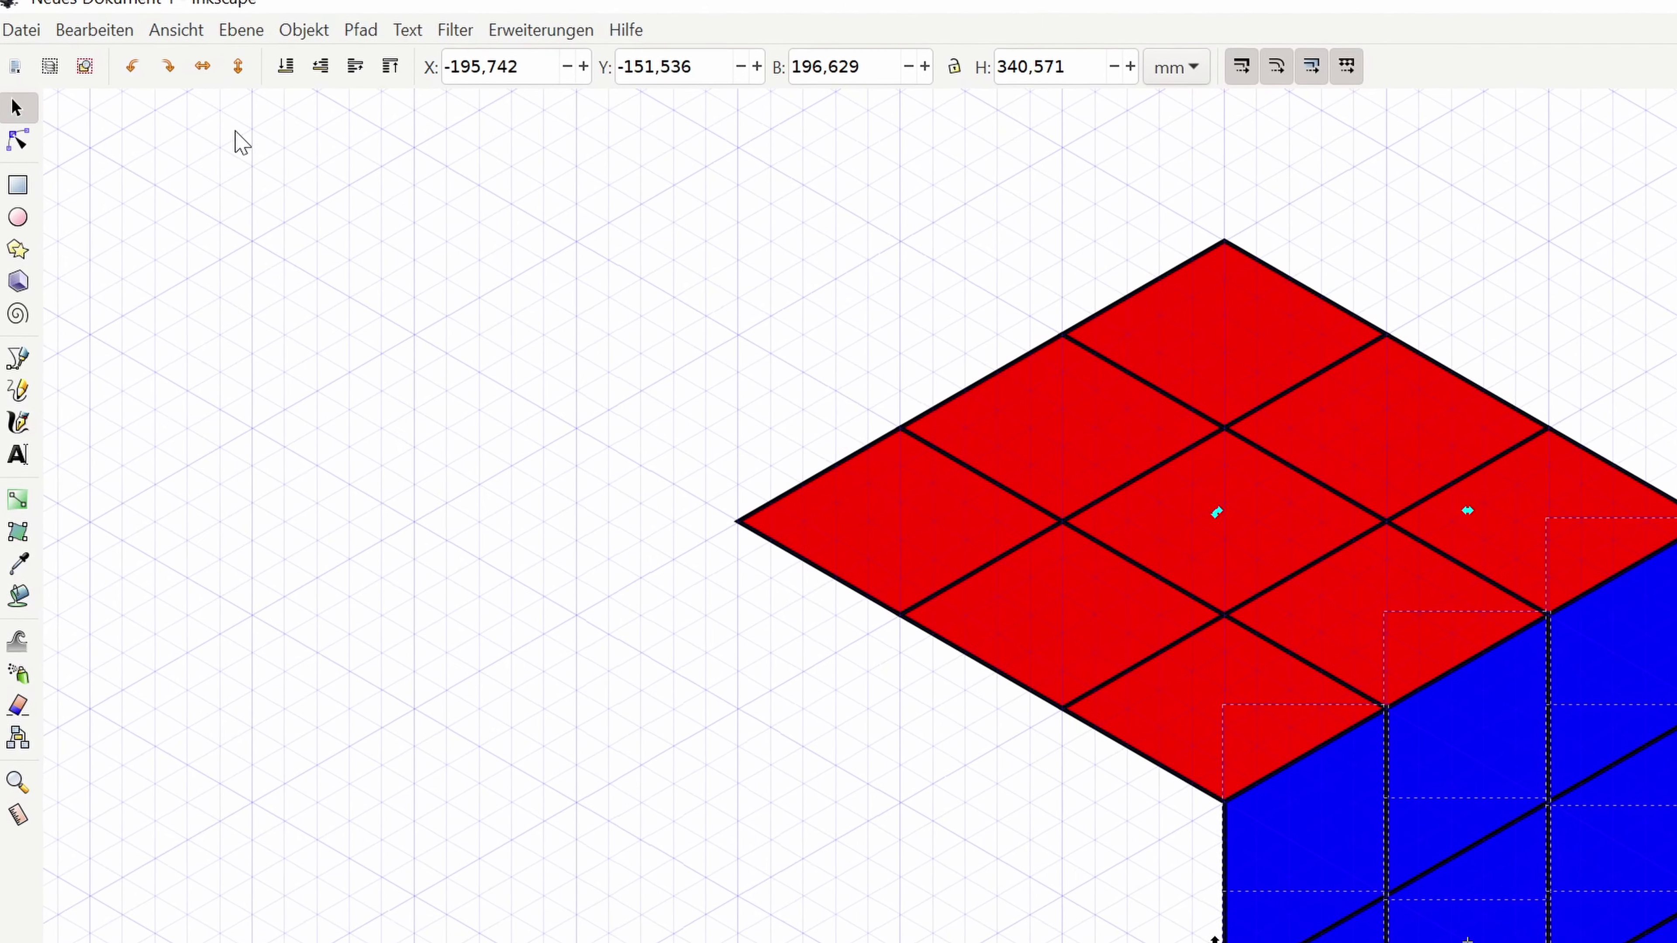
left_click(218, 74)
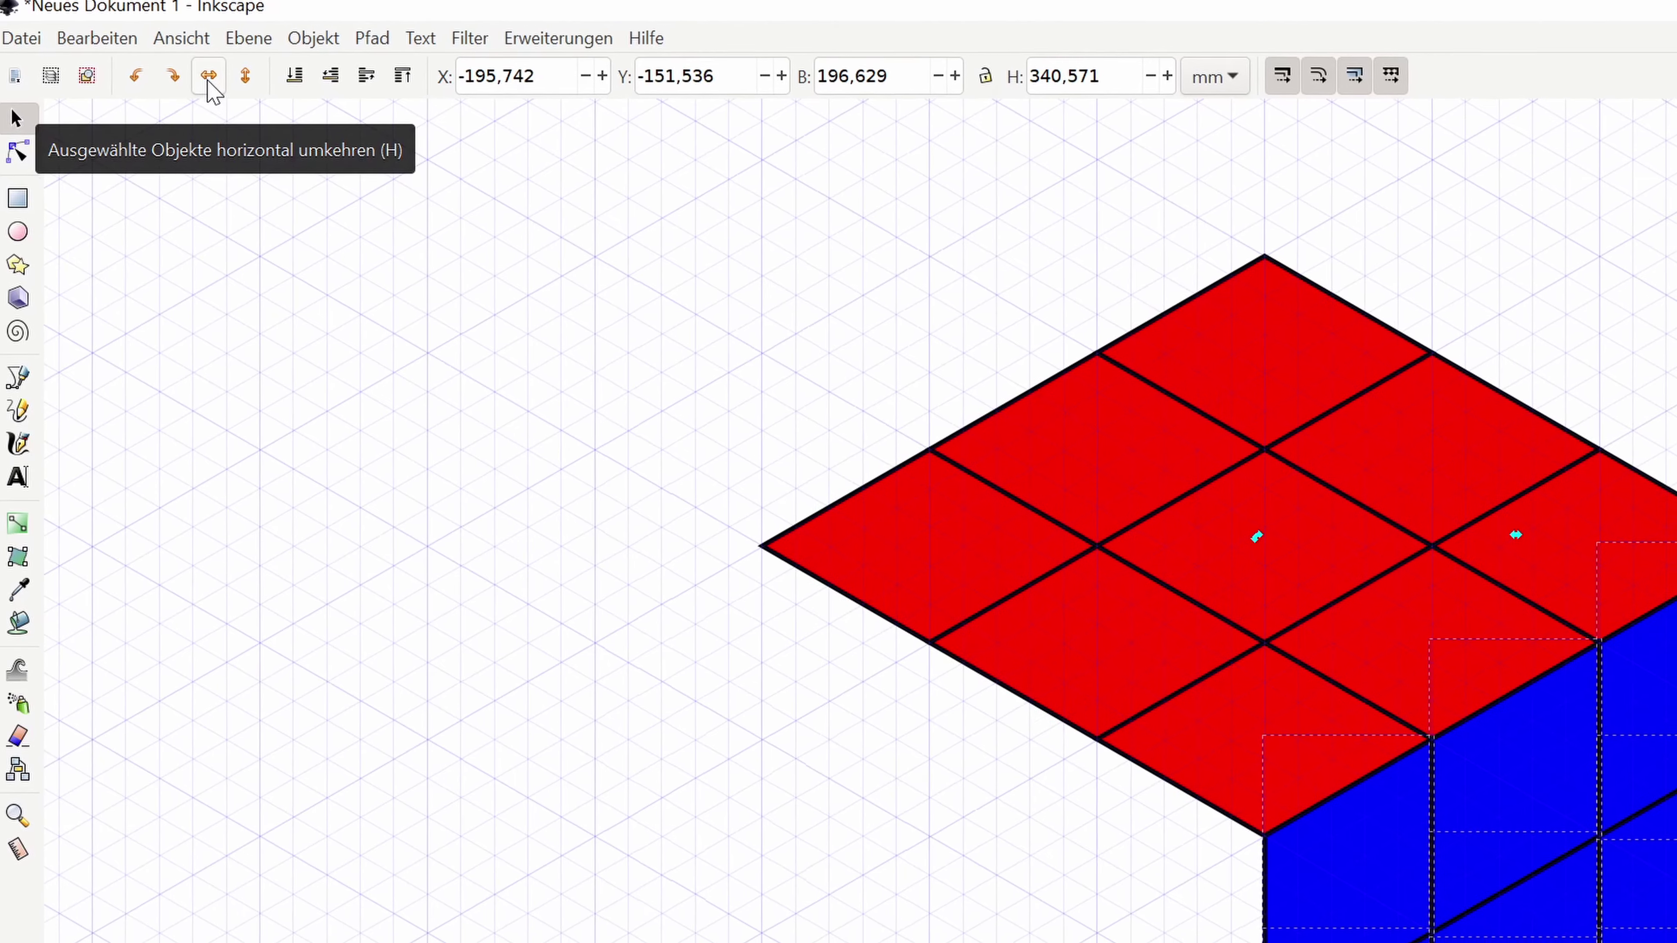
Flip the copied blue face horizontally, snap it to the cube's left side, then select everything.
left_click(197, 72)
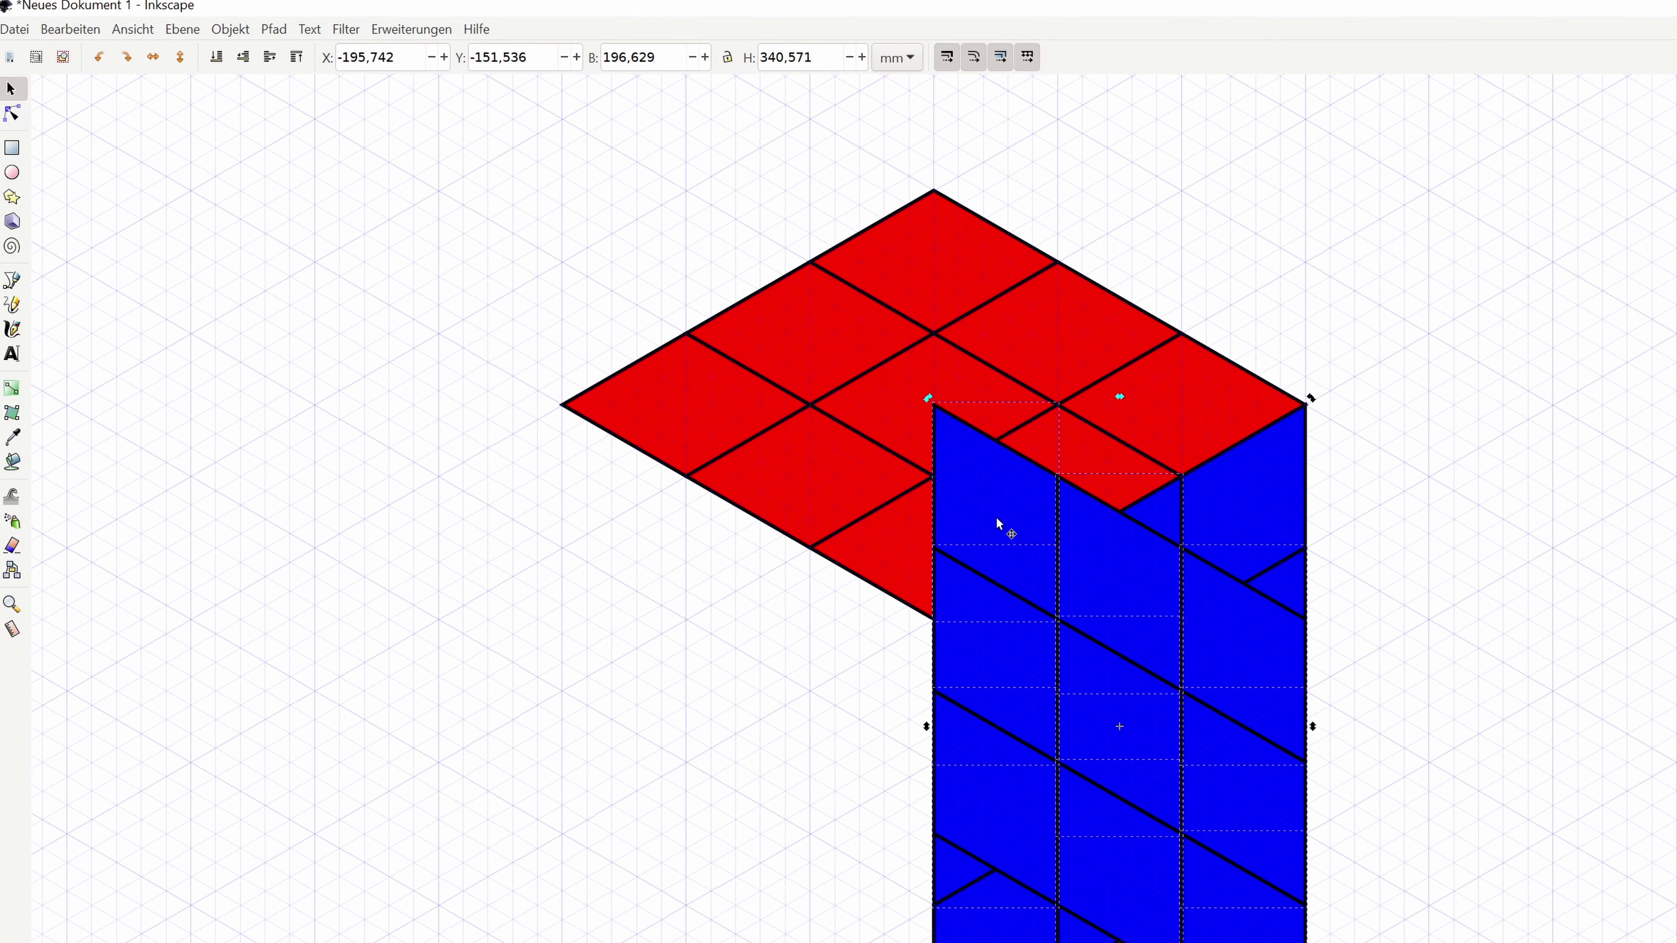
mouse_move(996, 516)
left_mouse_down()
mouse_move(208, 696)
mouse_move(607, 562)
mouse_move(630, 520)
left_mouse_up()
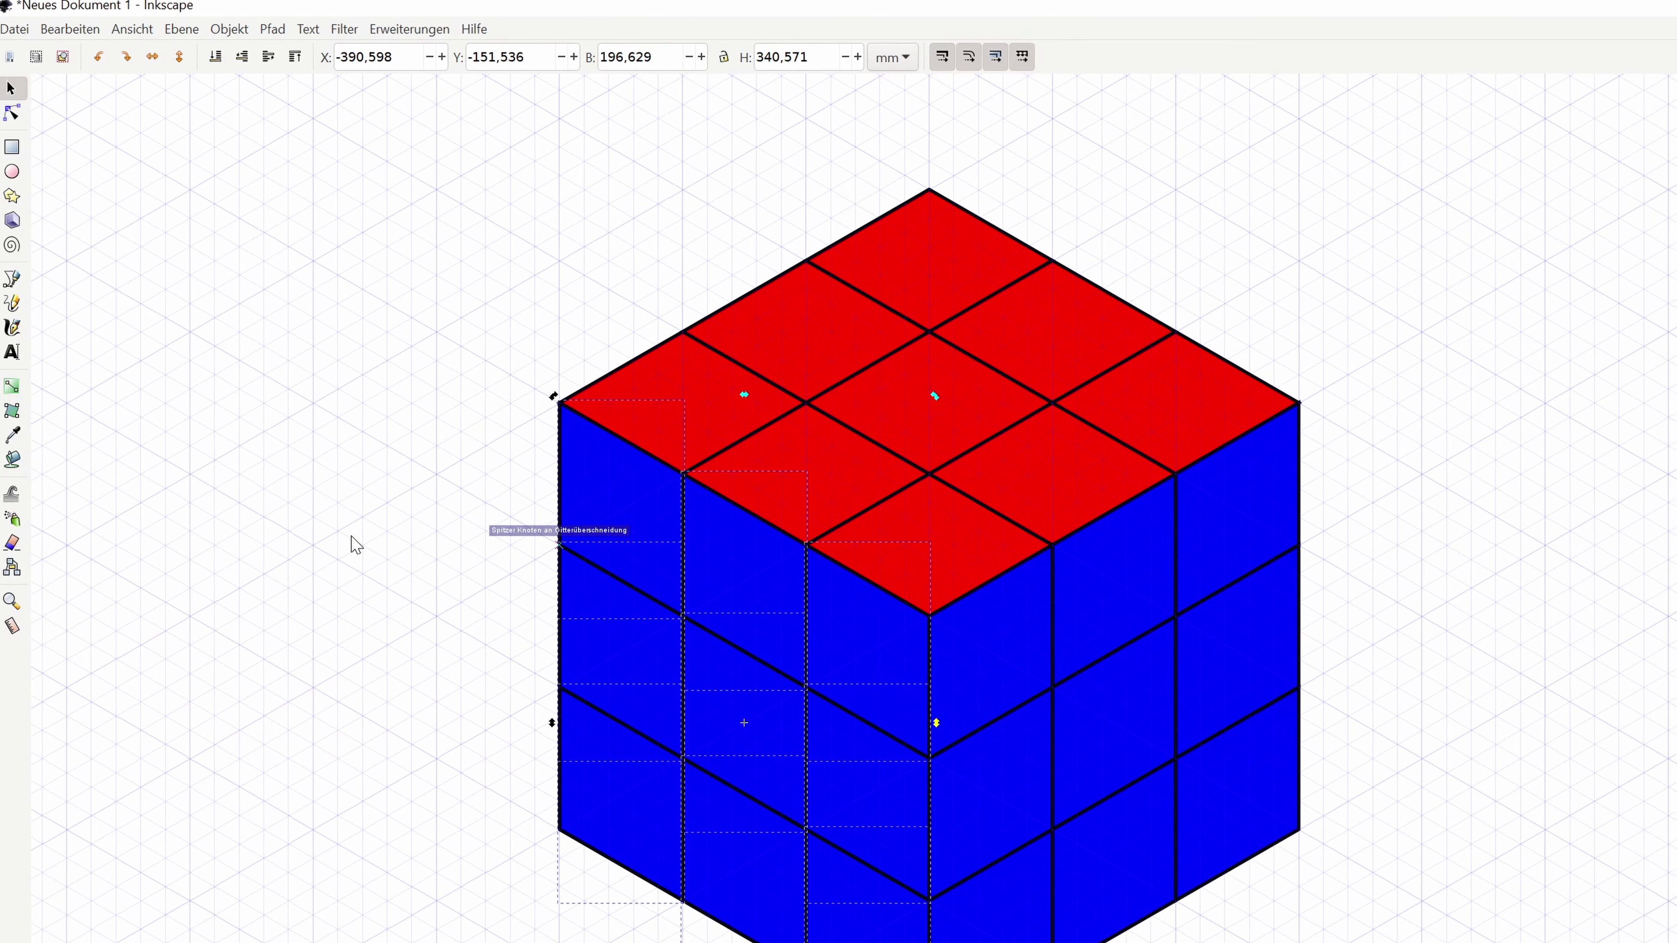
left_click_drag(289, 91, 1245, 942)
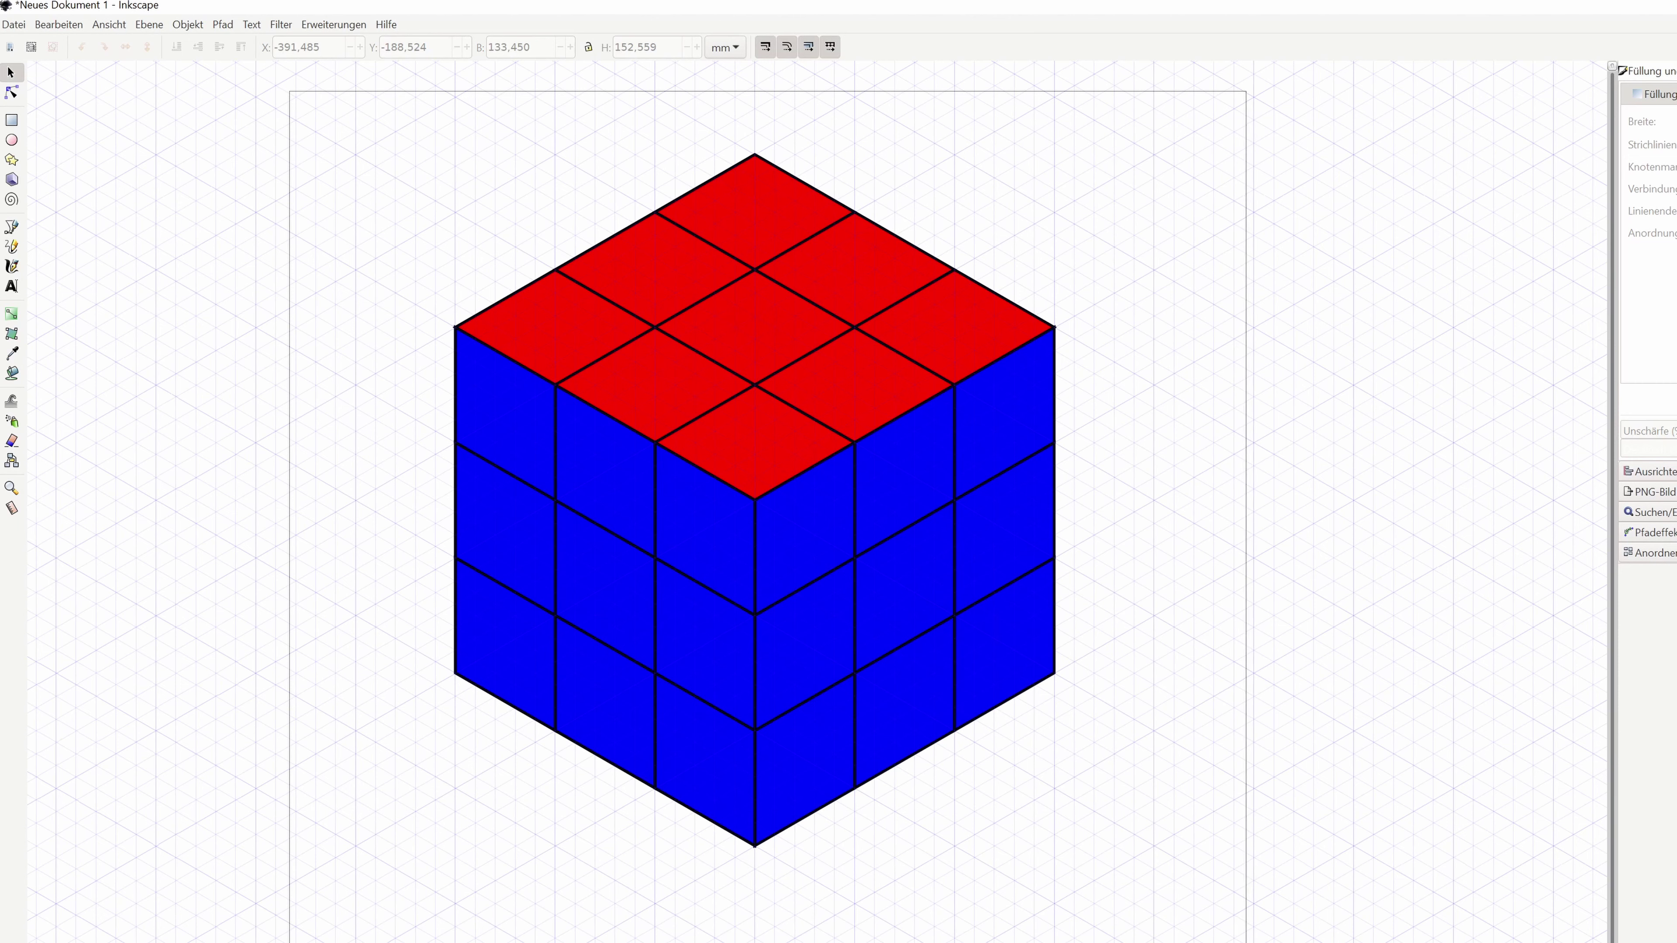
left_click_drag(1245, 942, 1239, 864)
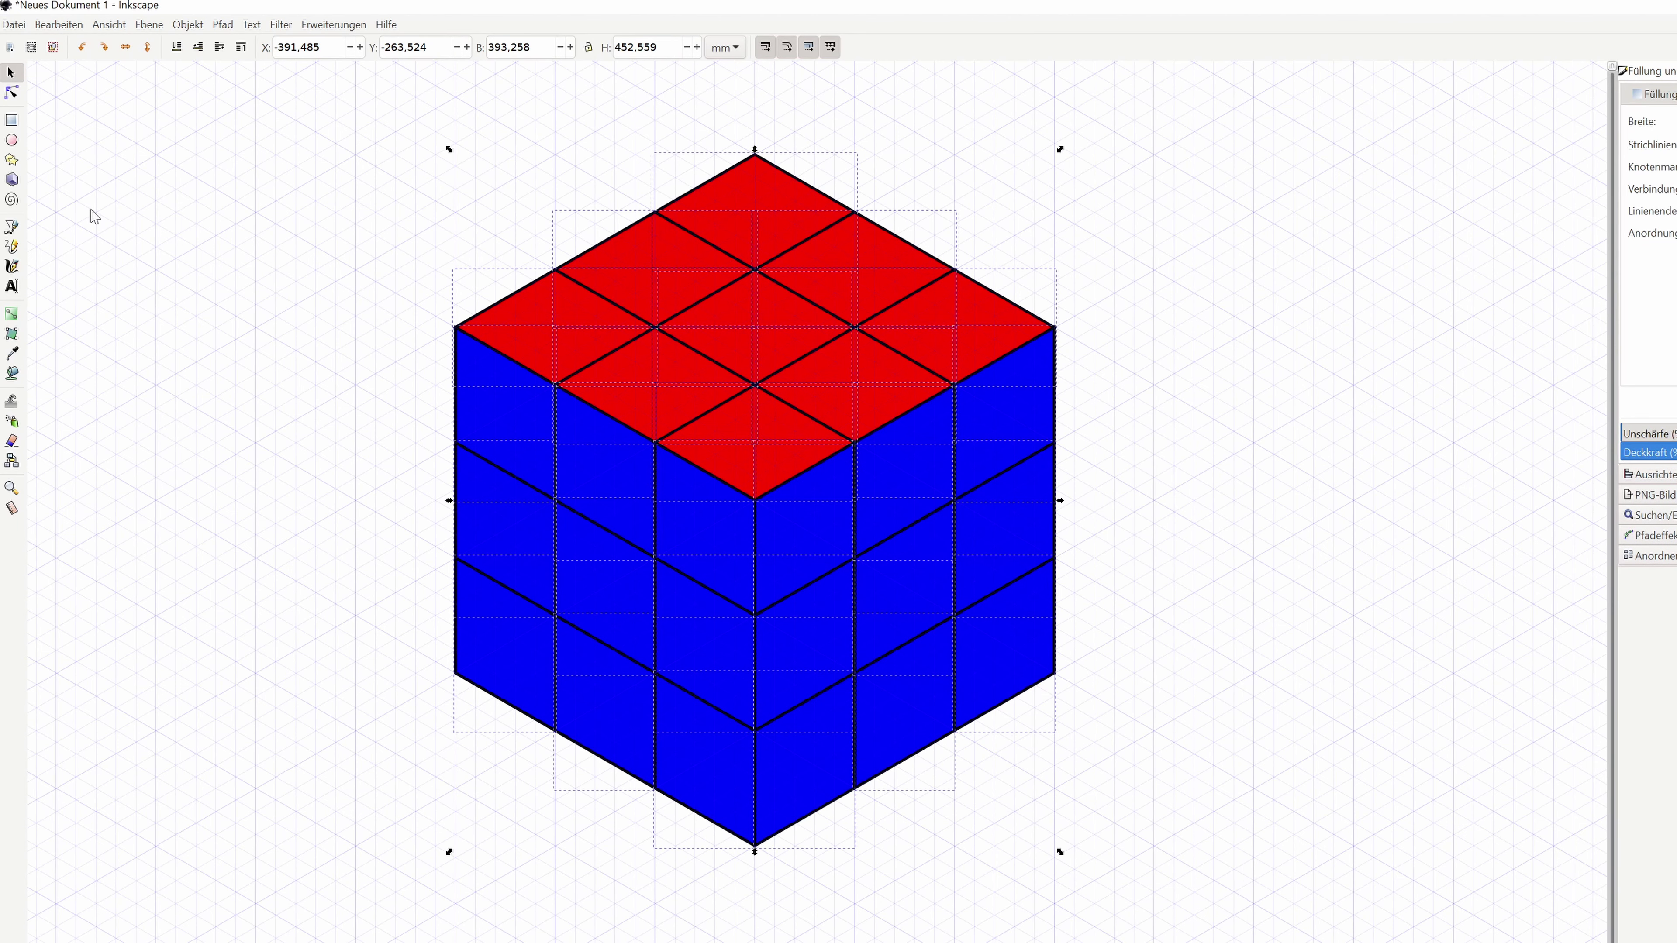
Combine all cube pieces into one path and add the Corners path effect.
left_click(223, 26)
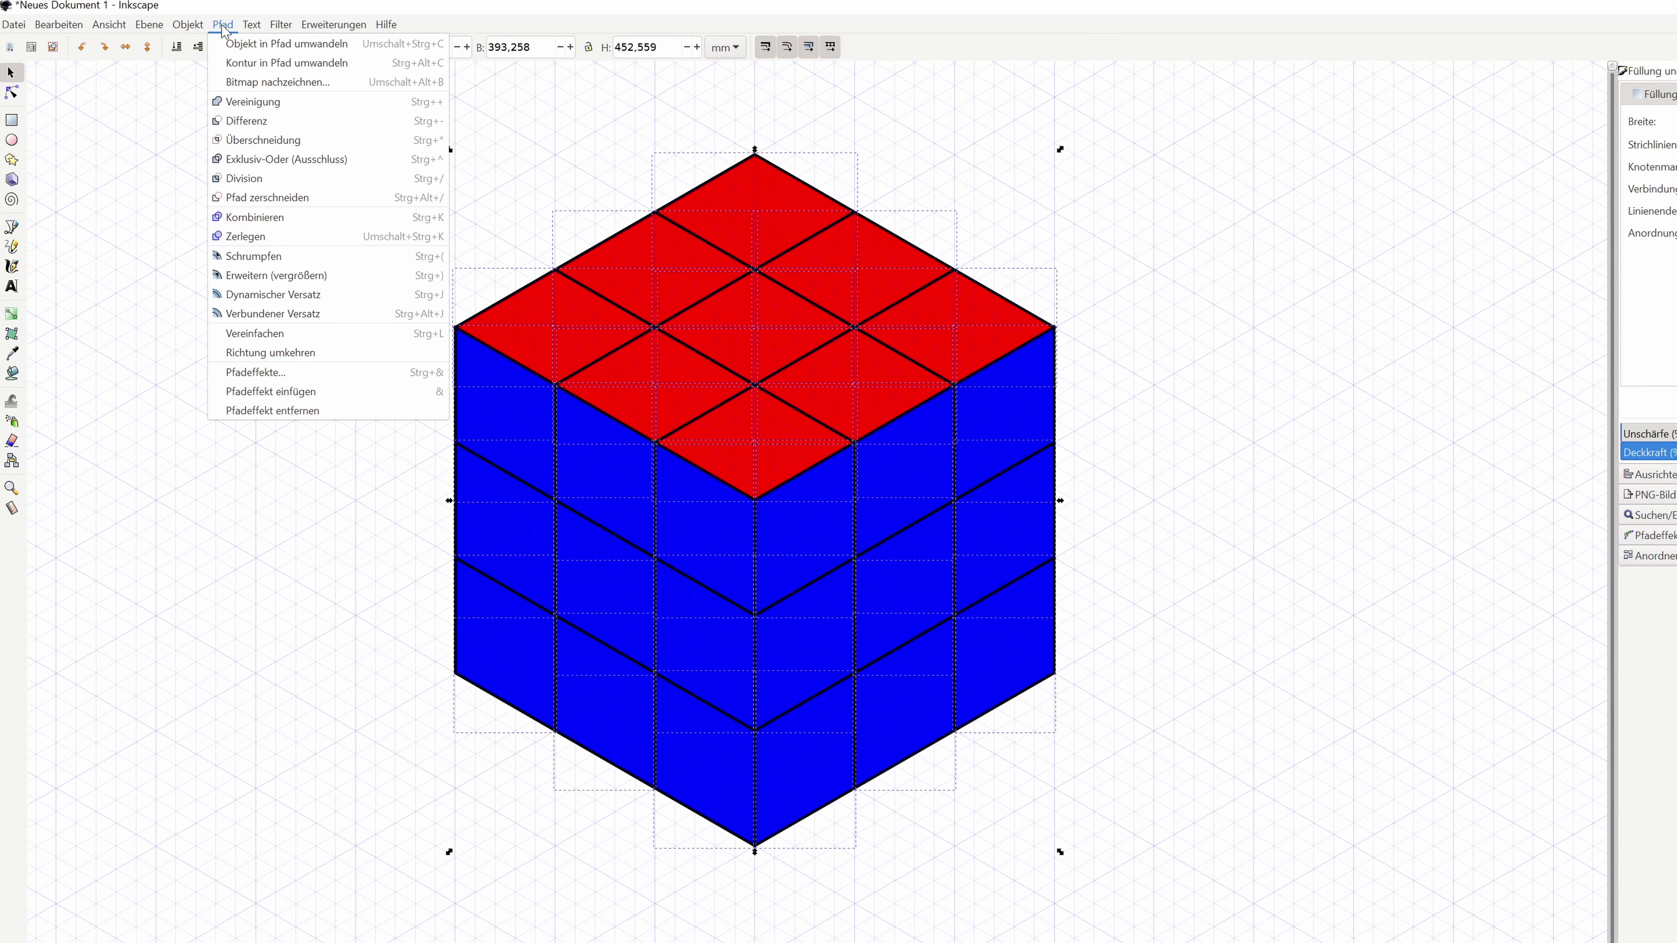
left_click(270, 218)
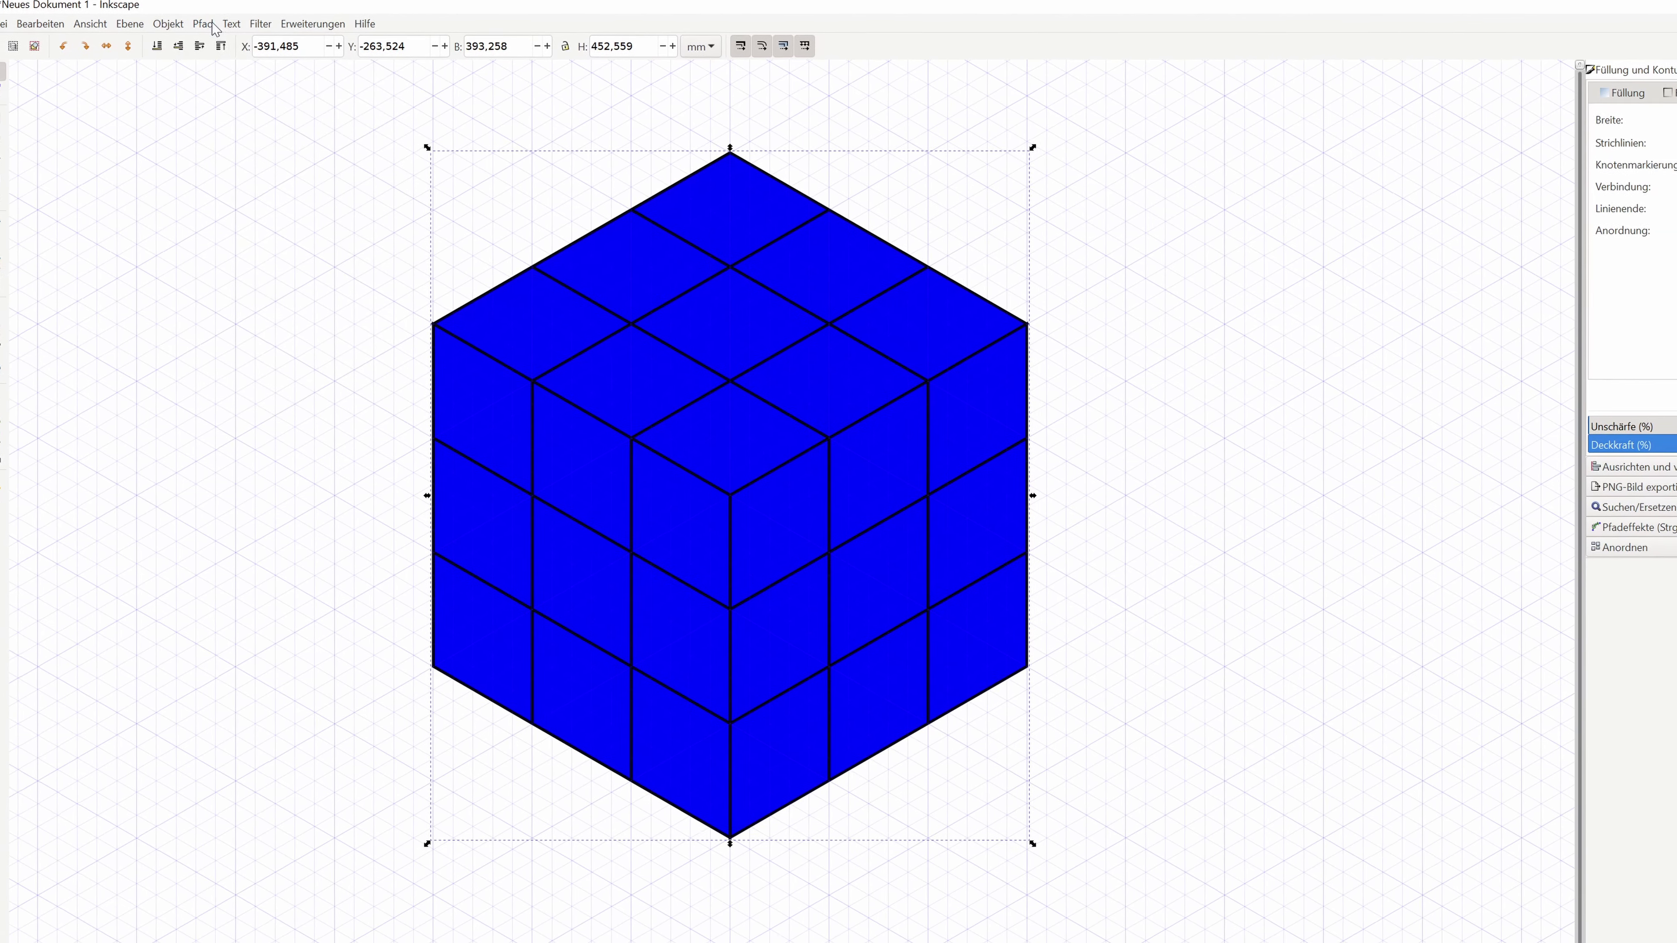
left_click(205, 24)
left_click(163, 352)
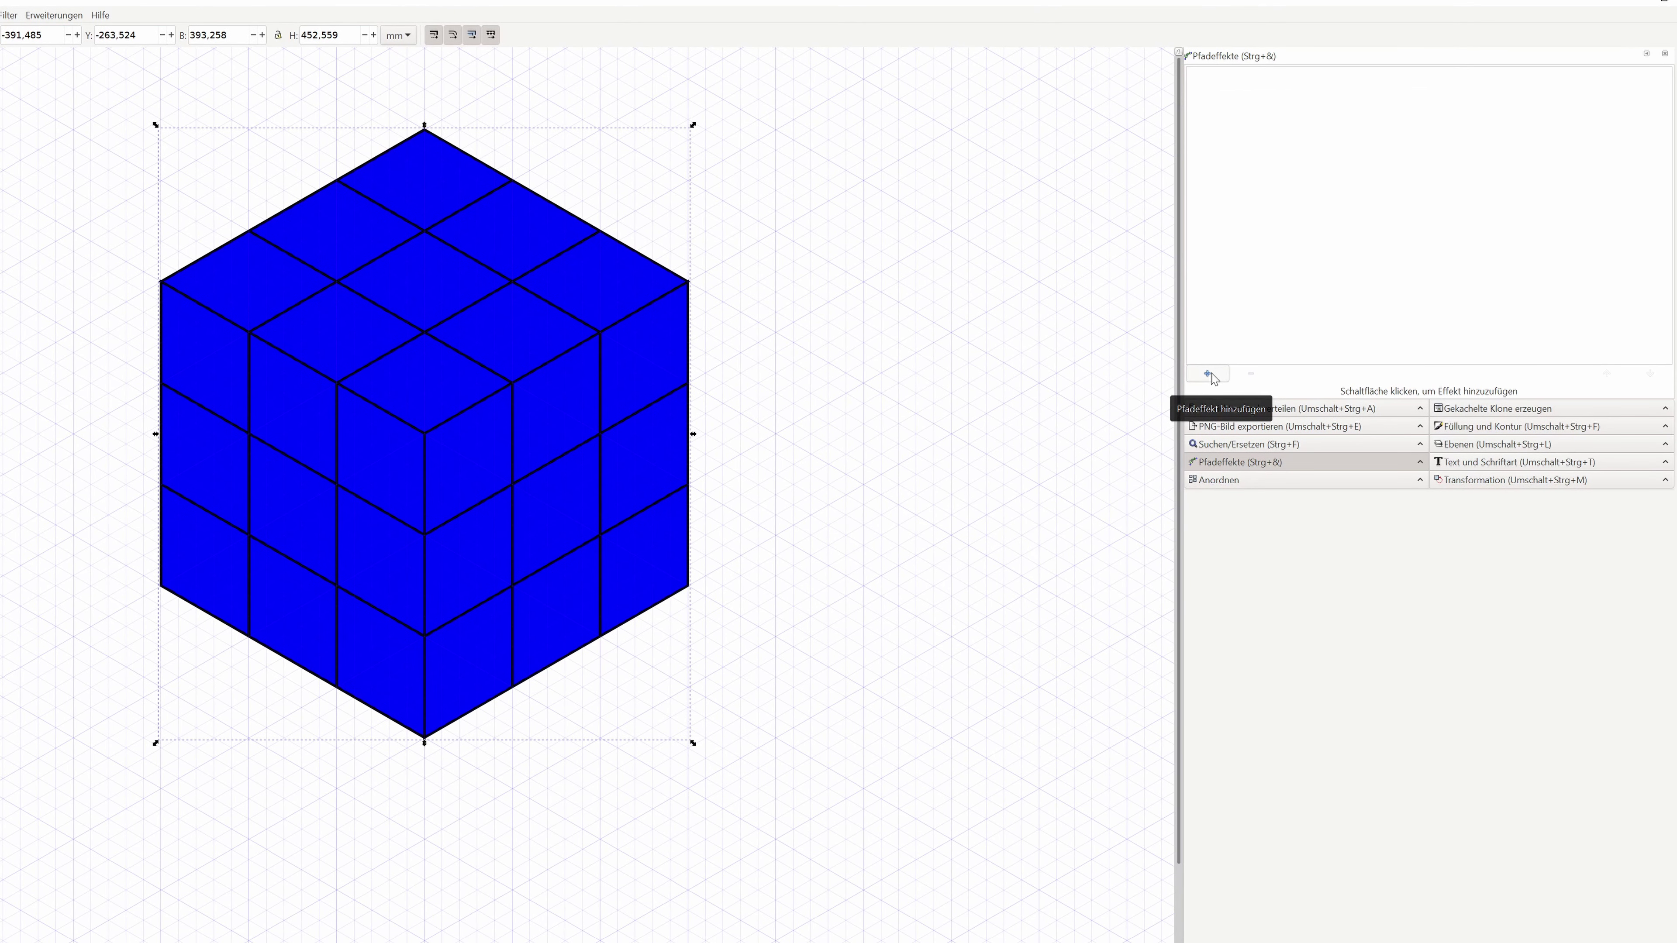
left_click(1208, 374)
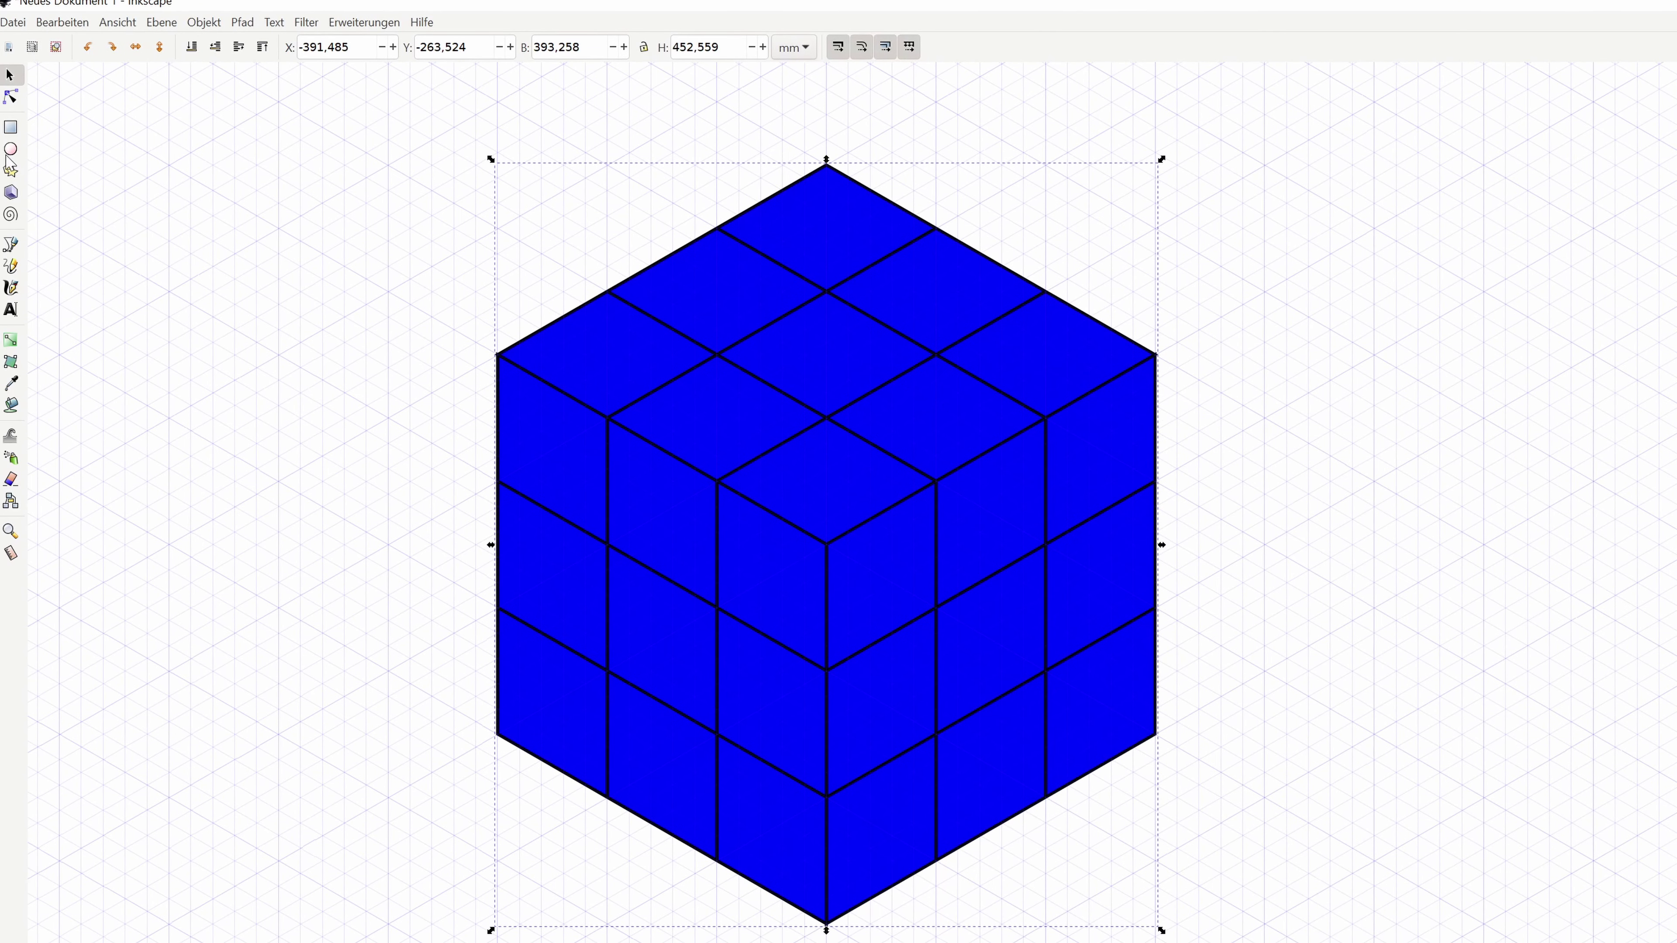
Select all the cube path's nodes to round every corner, then select the cube.
left_click(10, 98)
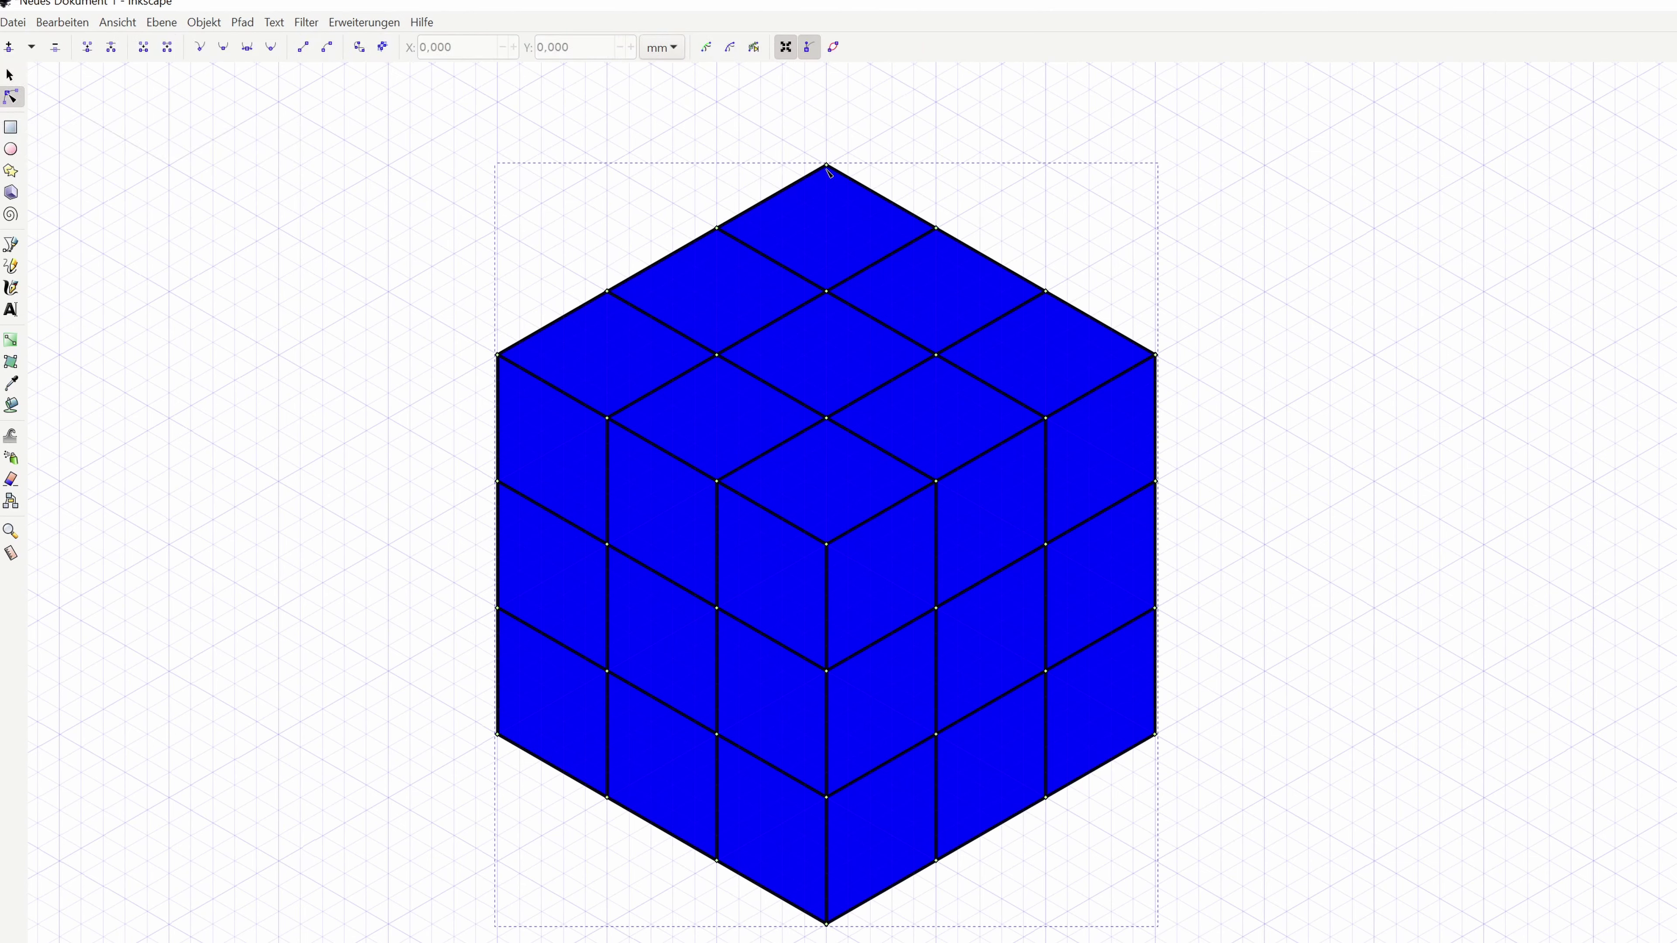
mouse_move(297, 109)
left_mouse_down()
mouse_move(1443, 941)
mouse_move(1516, 941)
left_mouse_up()
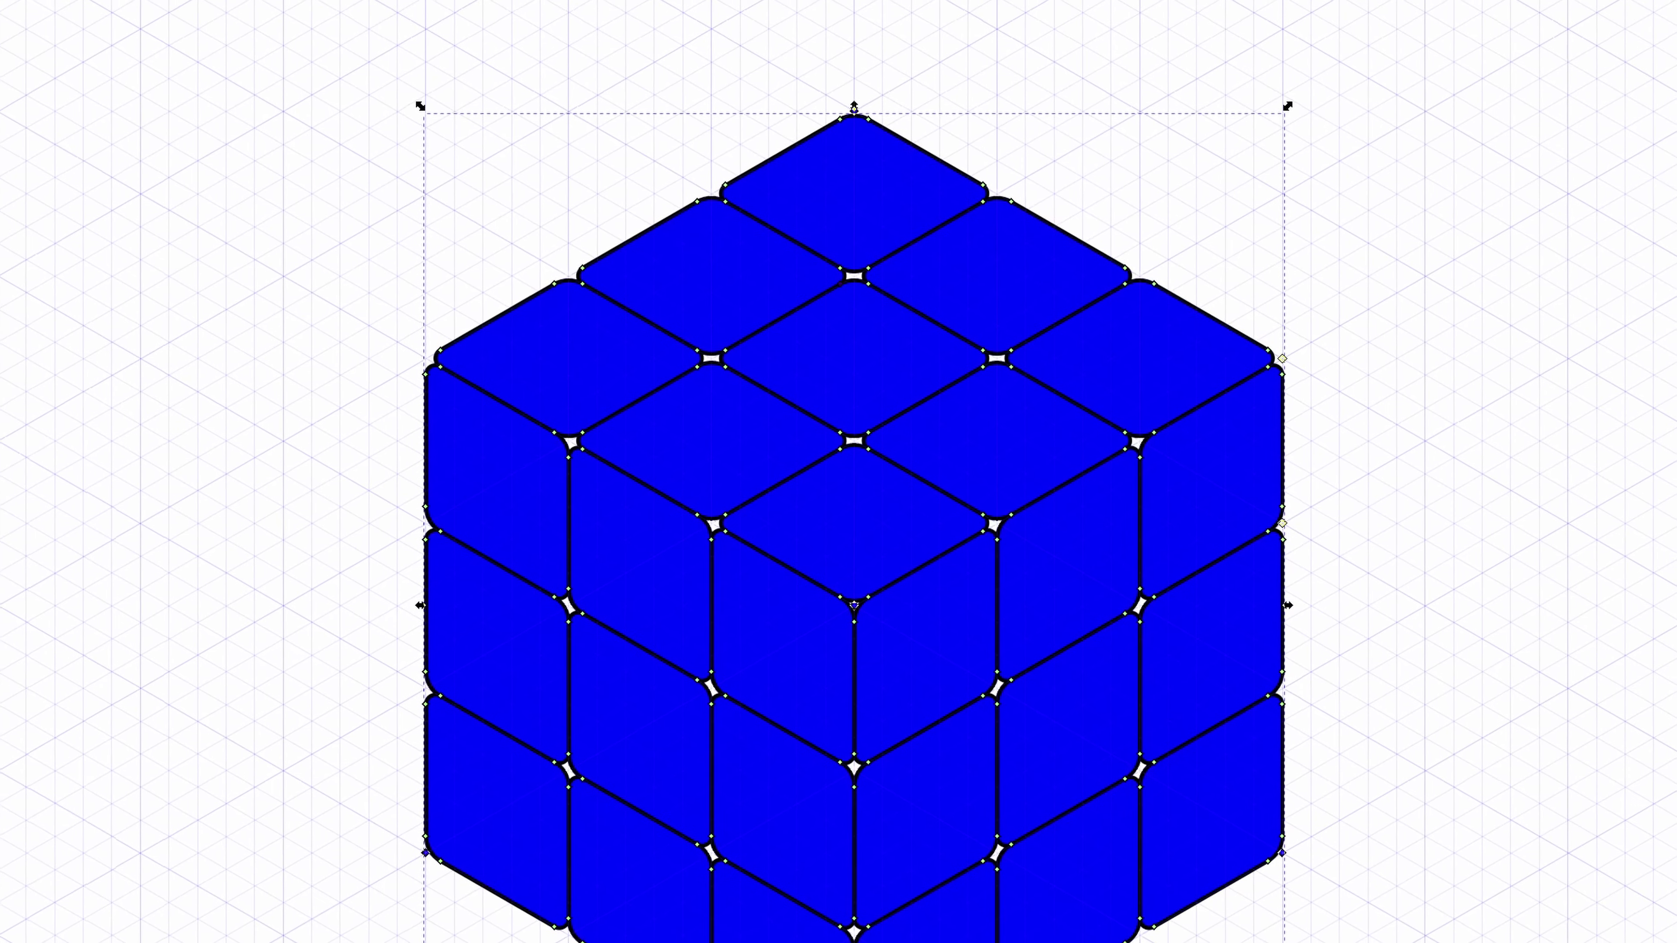
left_click(175, 180)
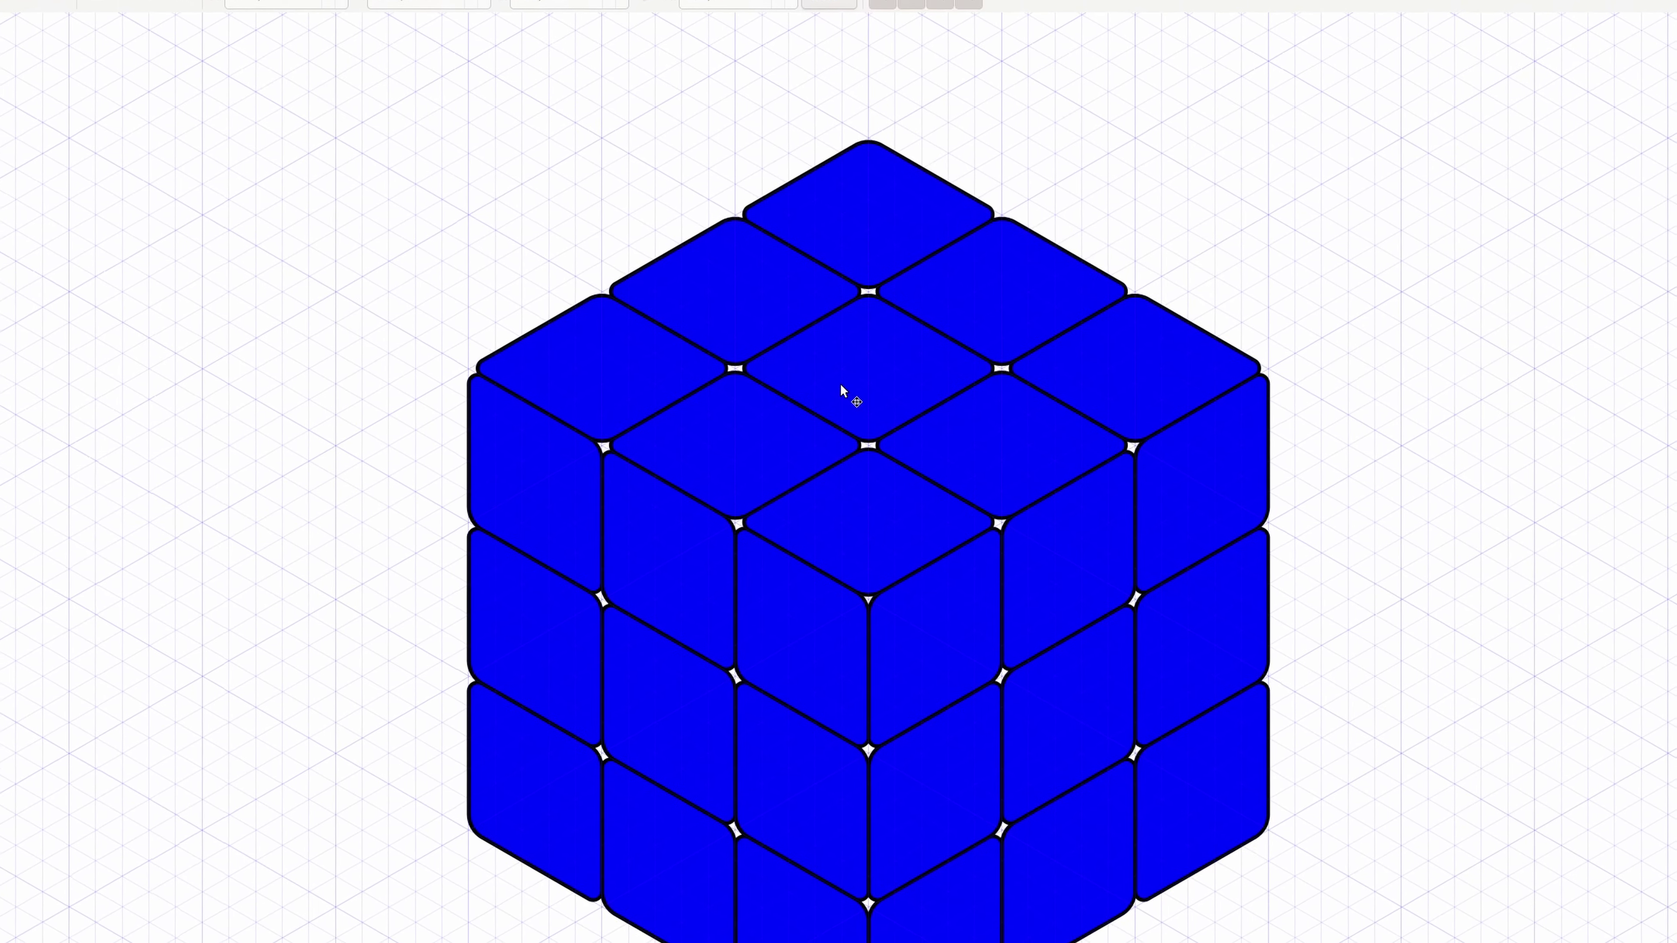
left_click(739, 375)
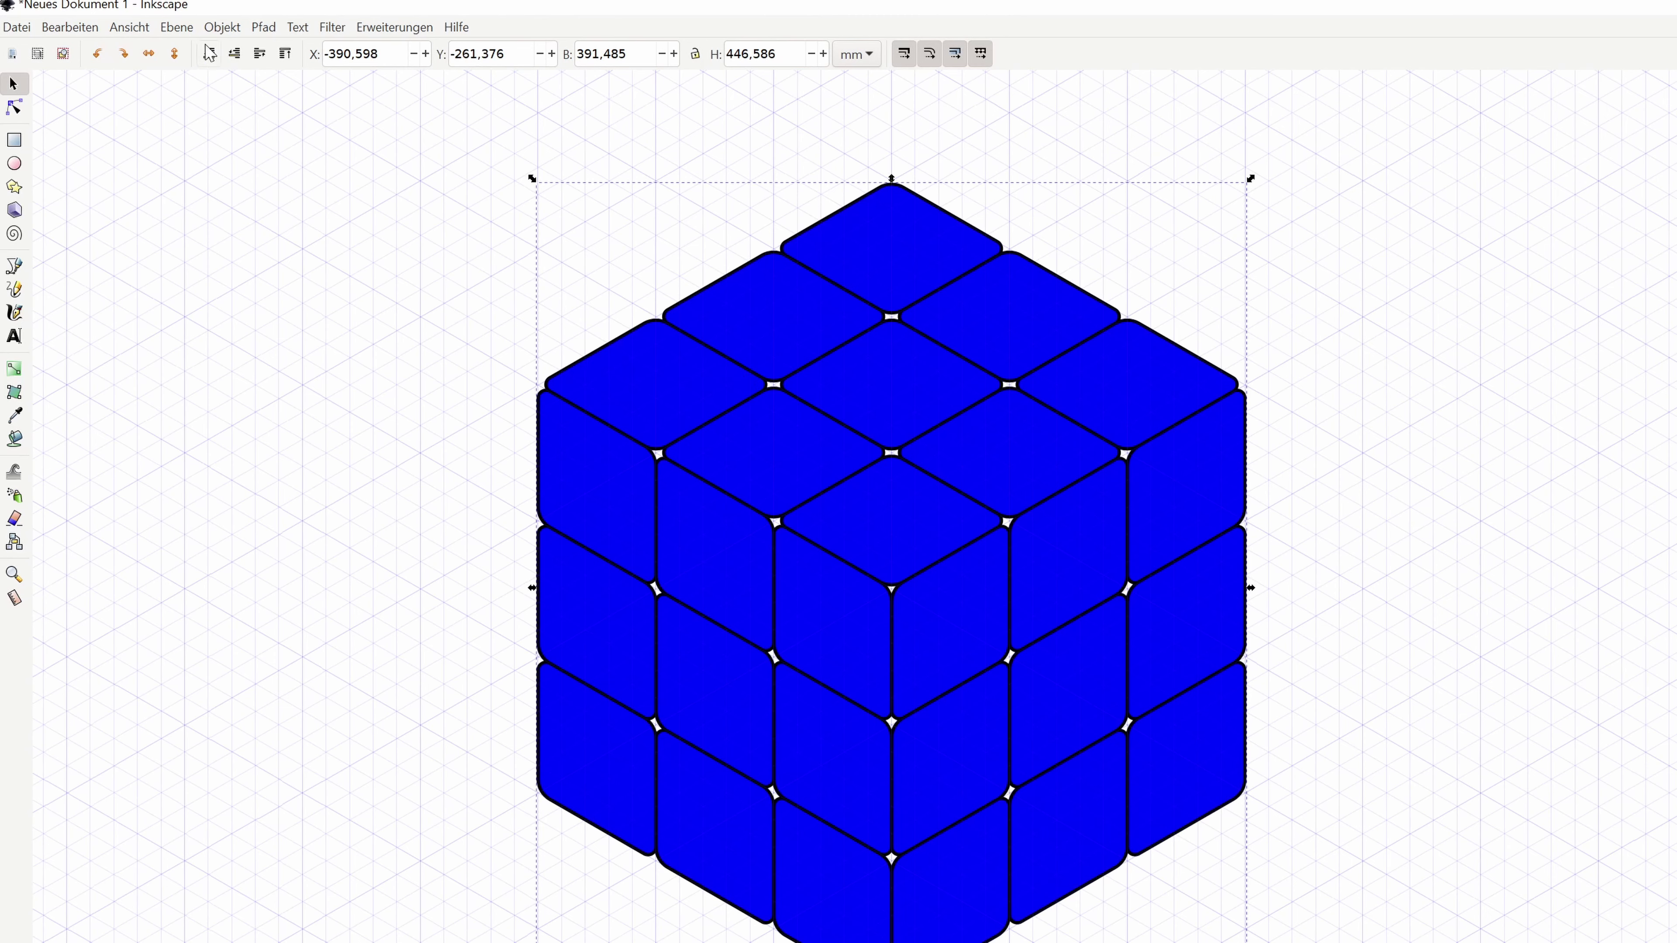
Break the cube path apart and select the nine top-face tiles.
left_click(264, 27)
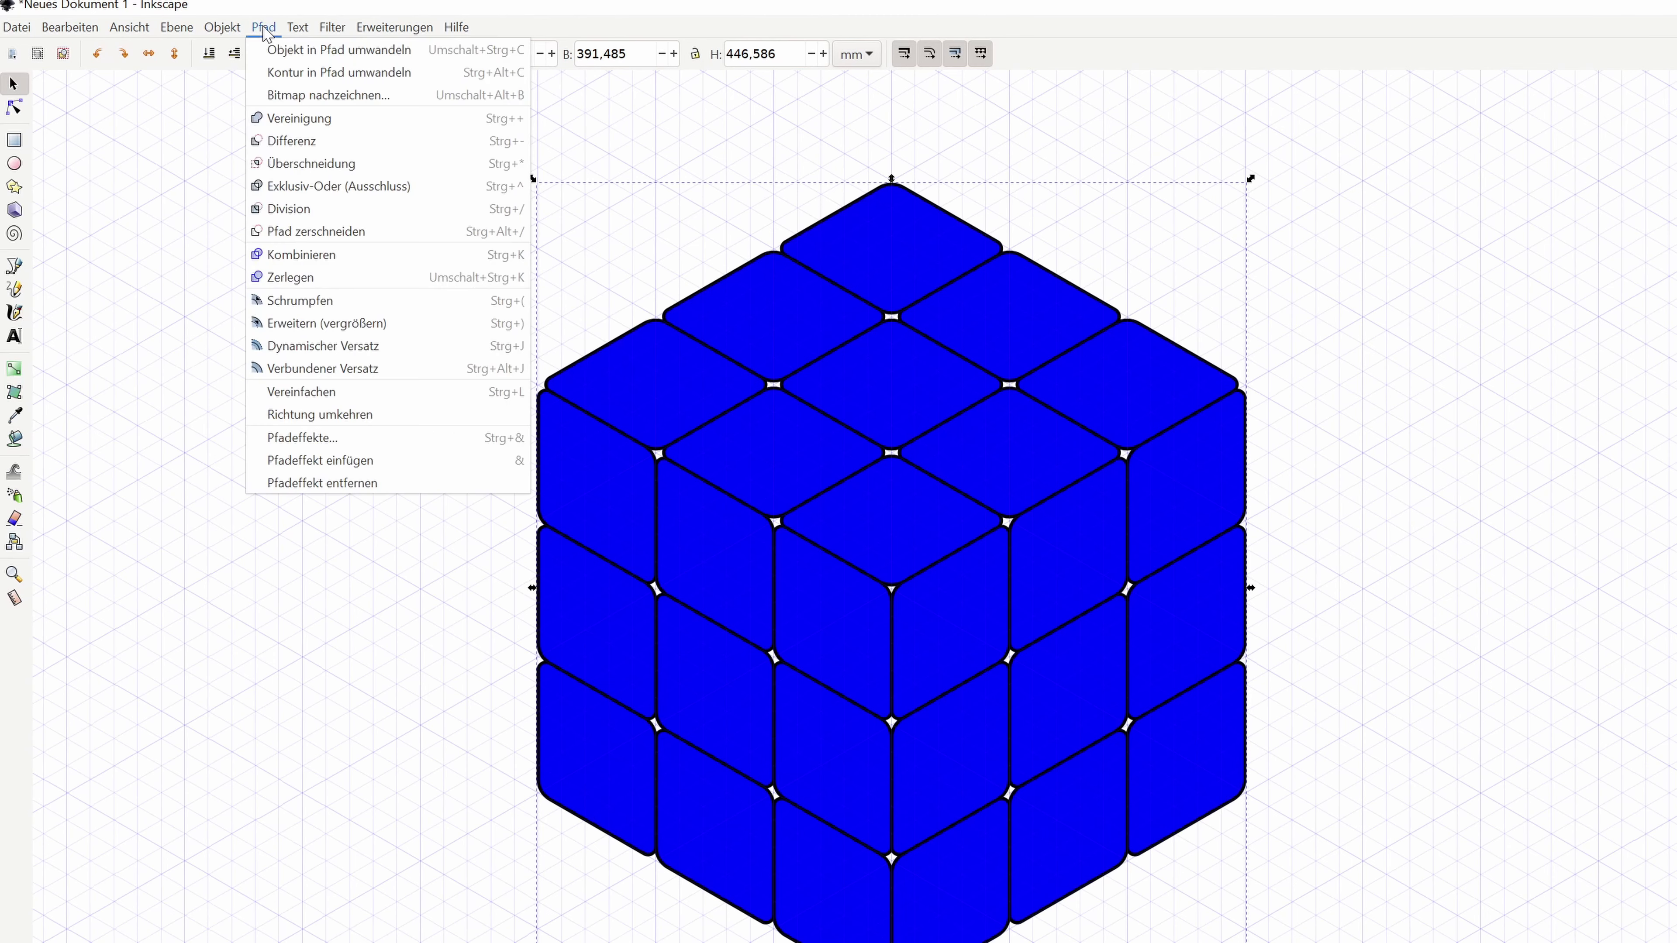
left_click(284, 278)
left_click(197, 313)
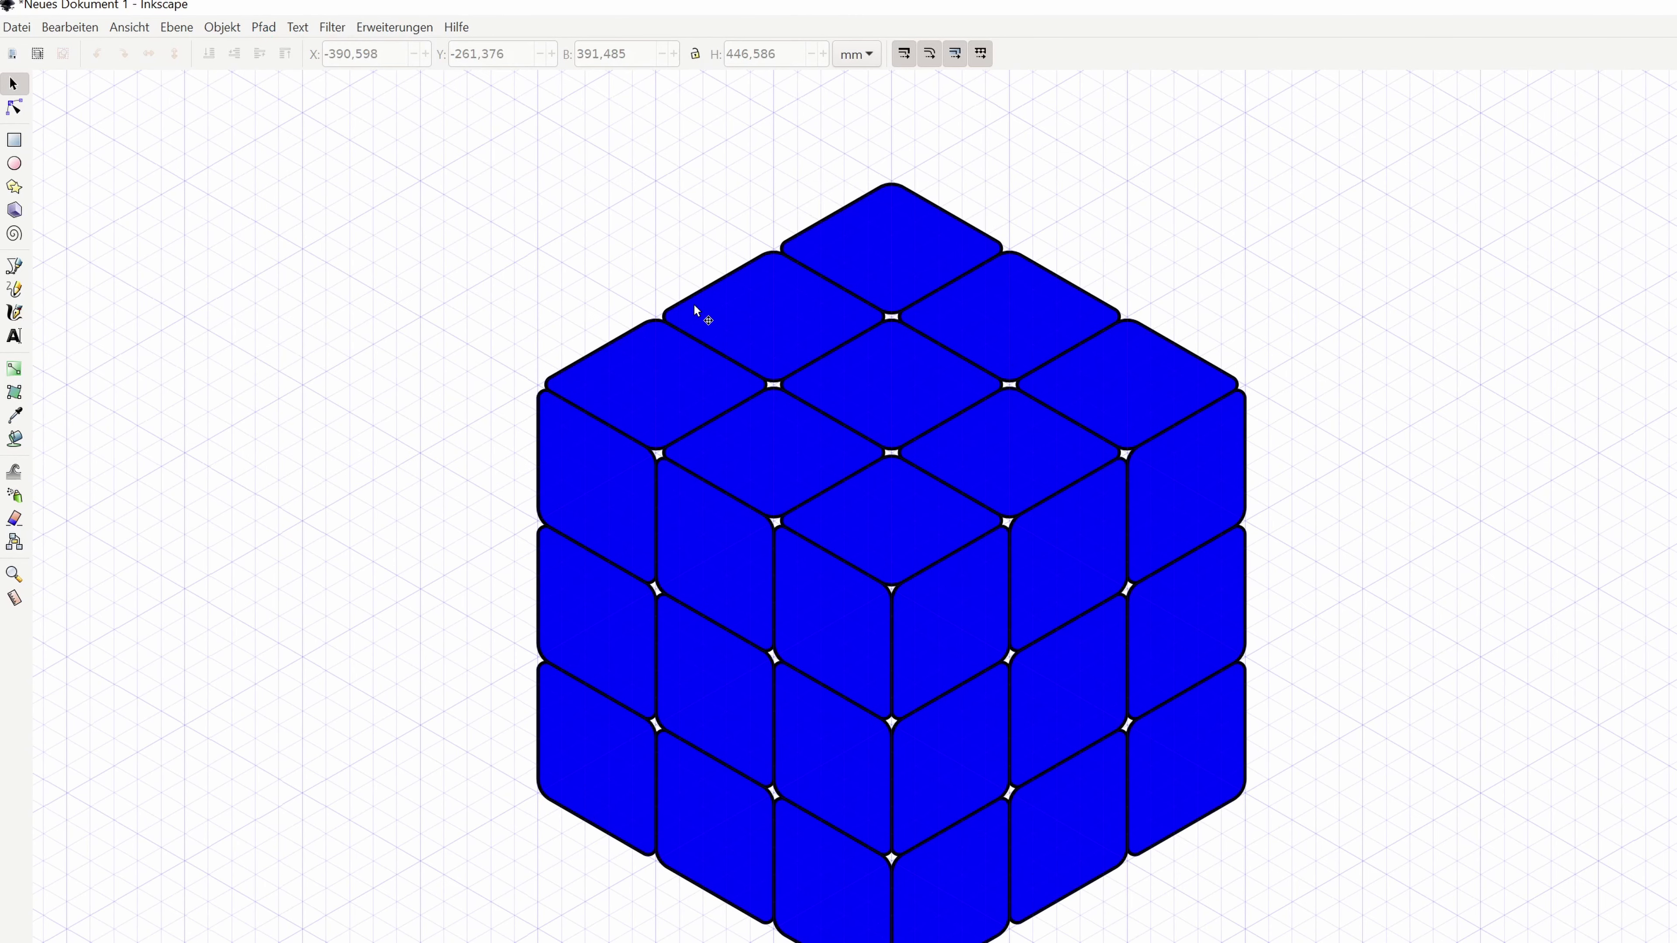
left_click(869, 240)
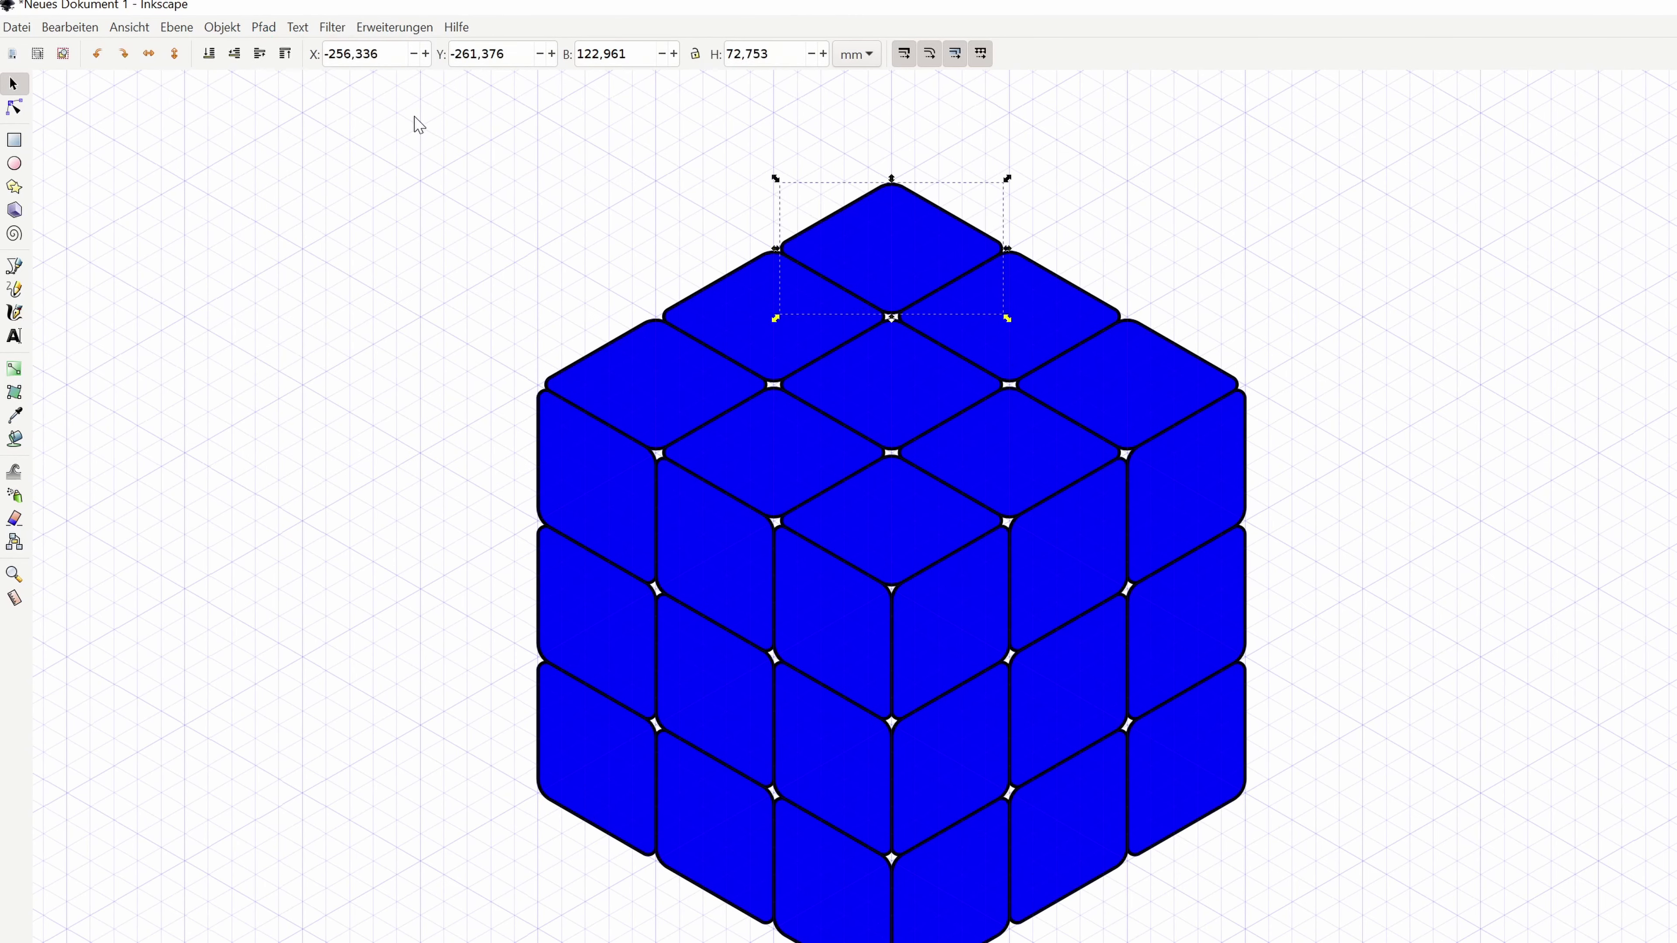
left_click_drag(437, 101, 1341, 487)
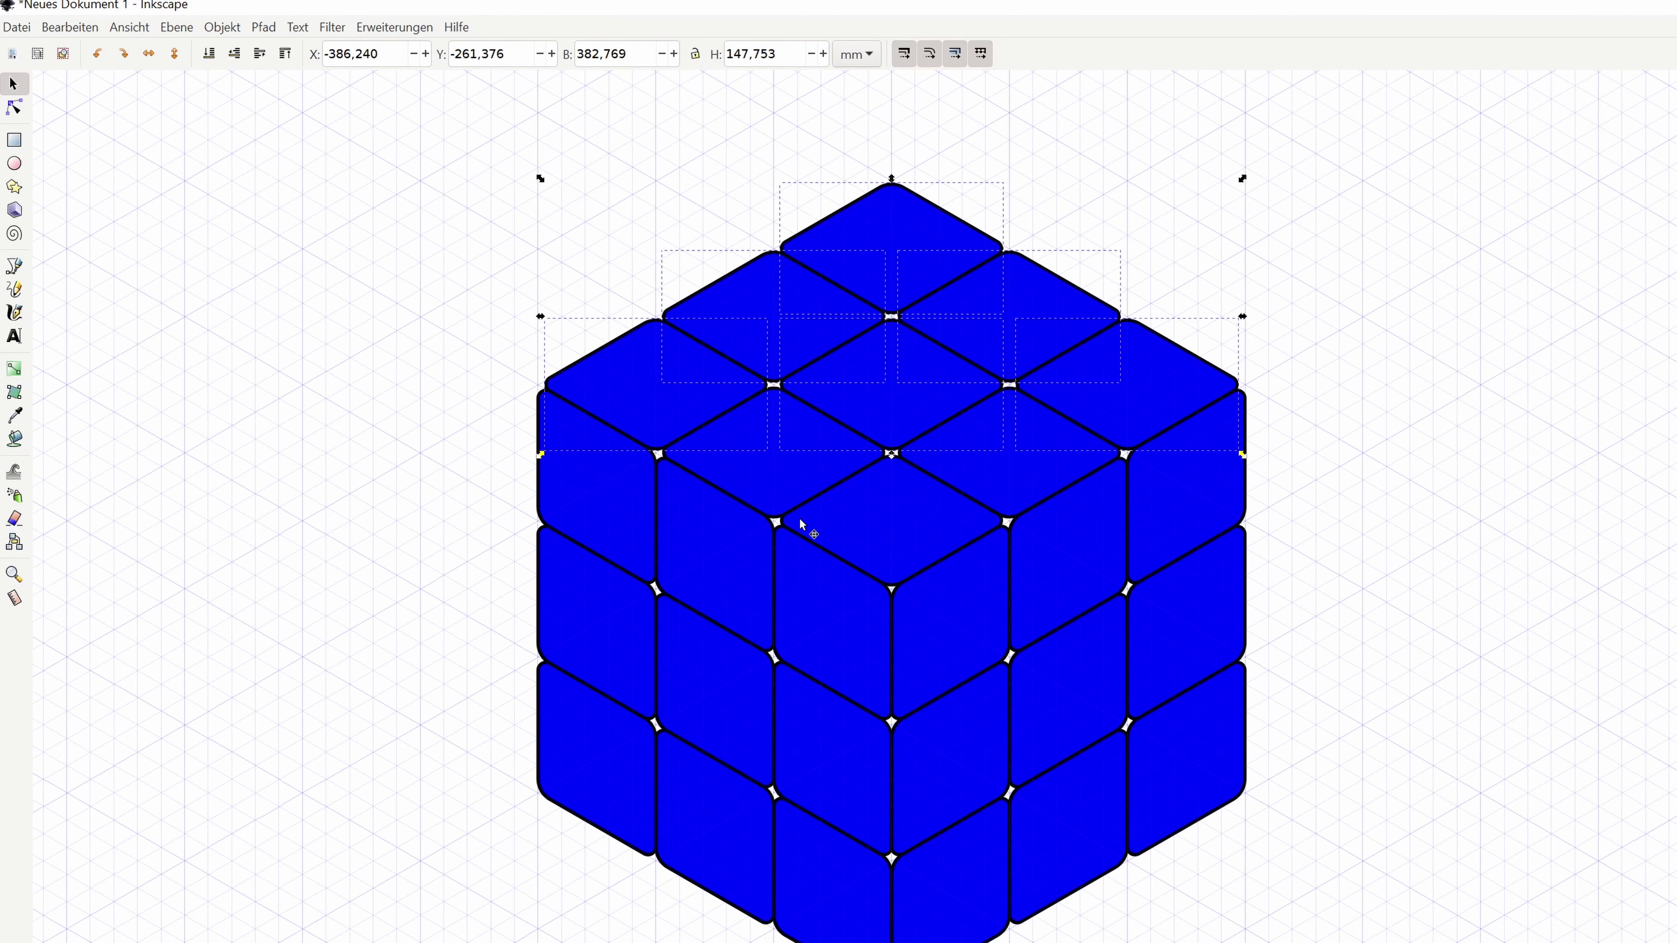
left_click(856, 530, "shift")
left_click(753, 486, "shift")
left_click(1020, 516, "shift")
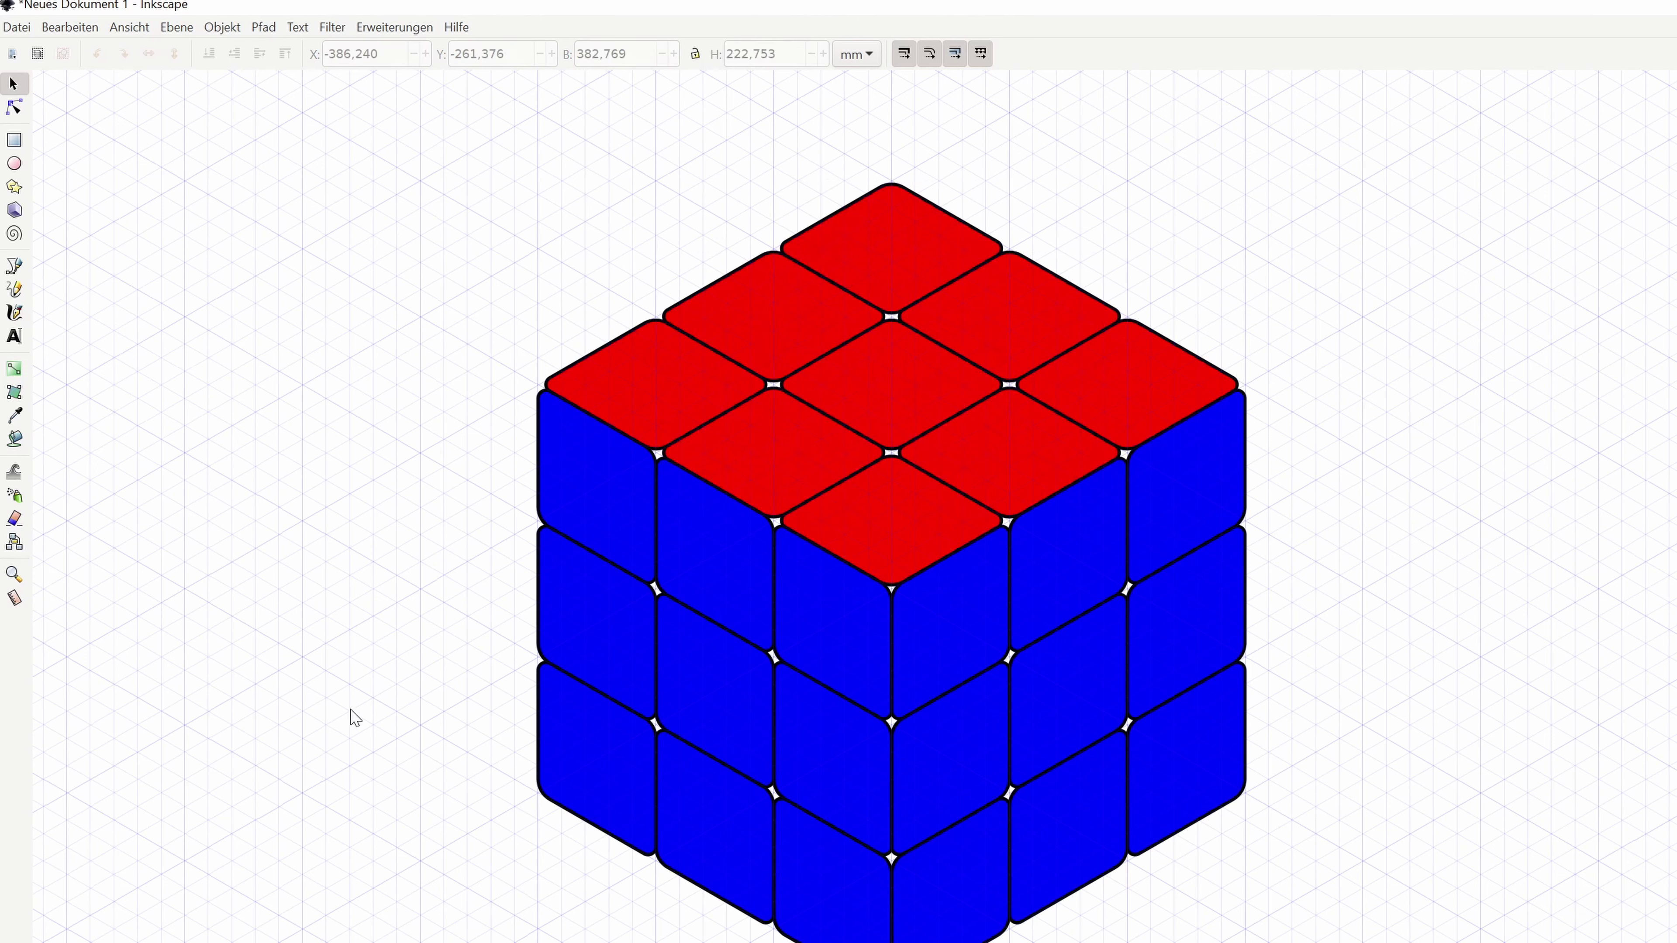
Select the nine left-face tiles and give them a yellow fill.
left_click(555, 475)
mouse_move(436, 475)
left_mouse_down()
mouse_move(824, 942)
mouse_move(924, 942)
left_mouse_up()
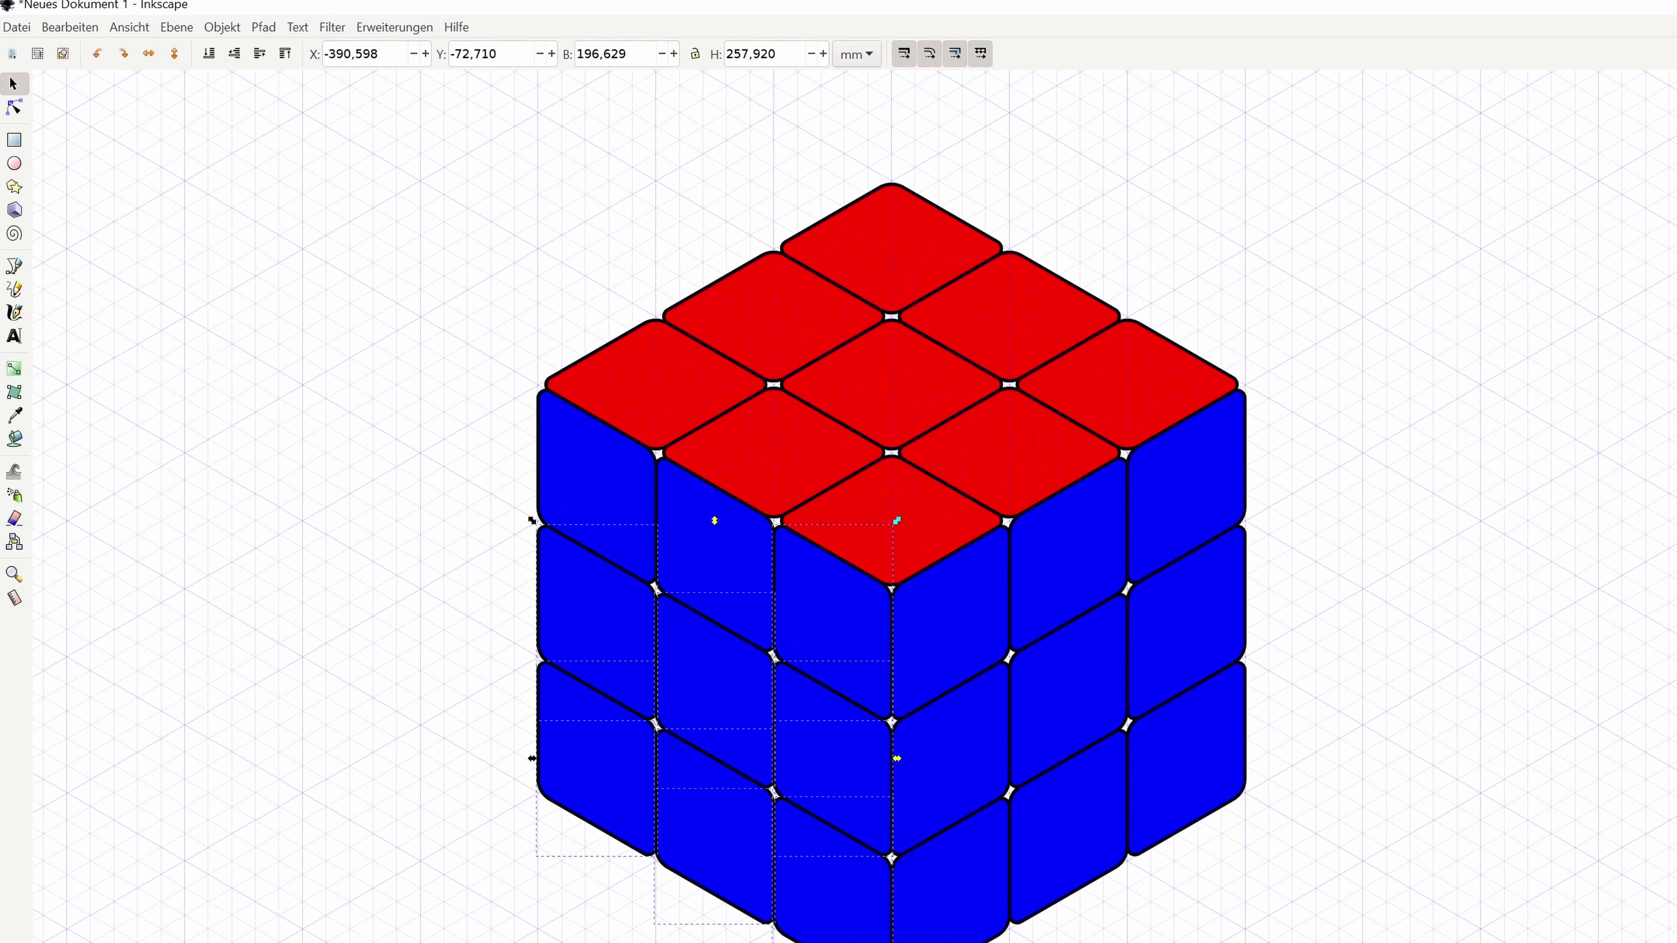
left_click(690, 528, "shift")
left_click(567, 476, "shift")
key("ctrl+shift+v")
key("Escape")
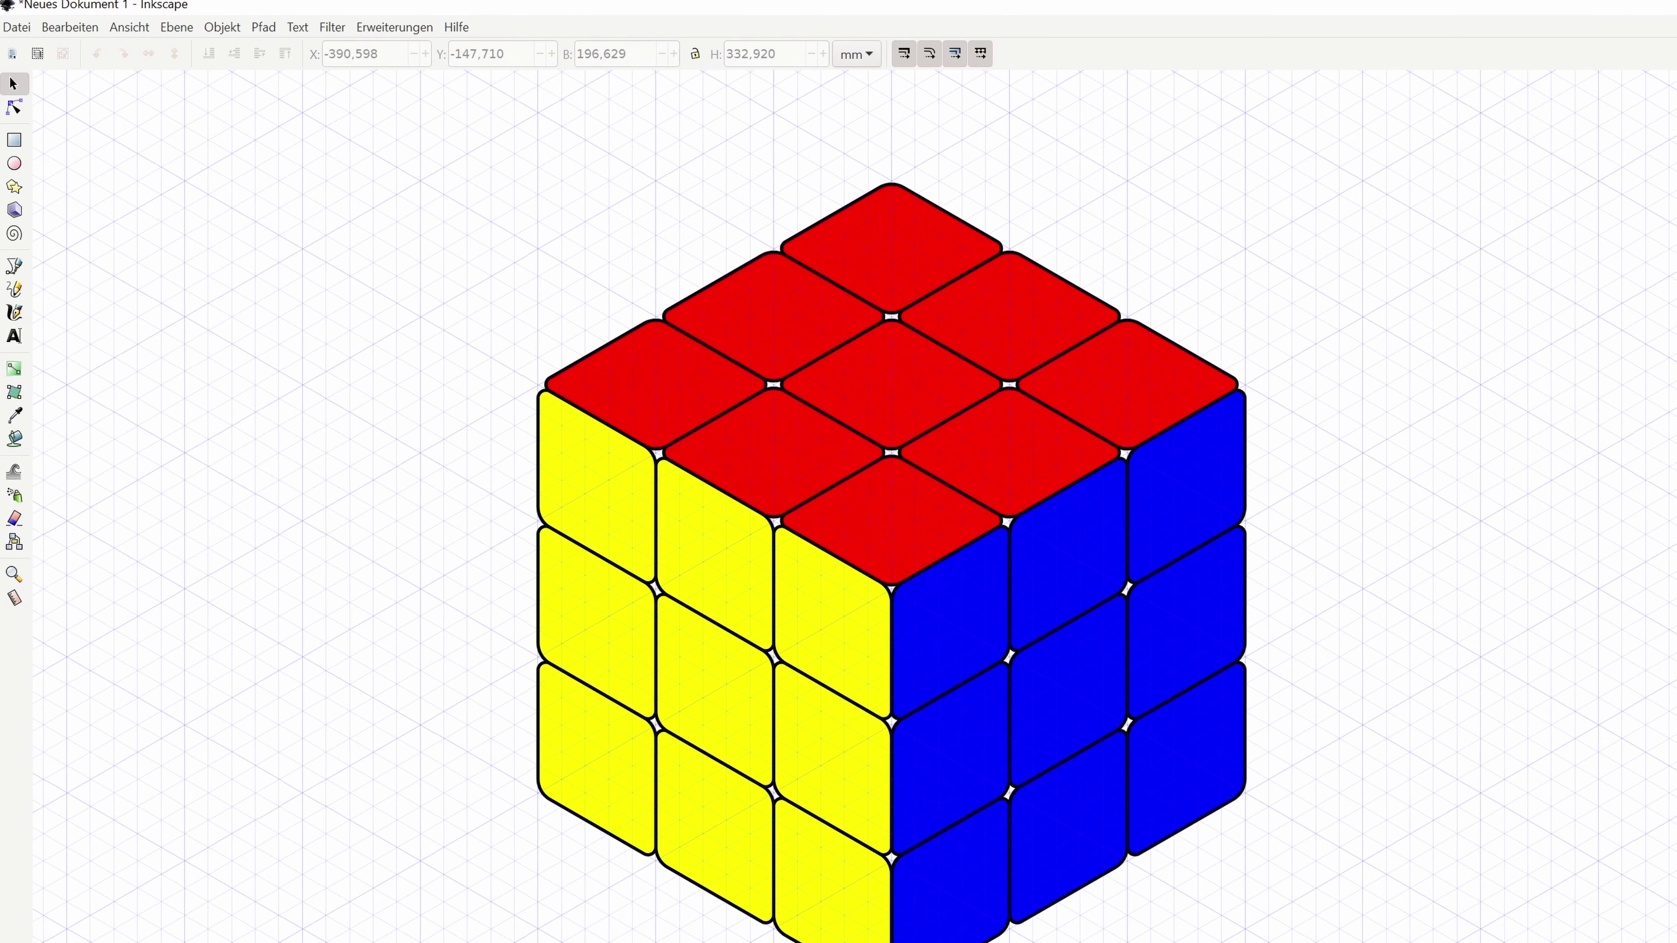
Zoom in on the cube's top face.
scroll(479, 656, "up", 3)
scroll(481, 667, "up", 3)
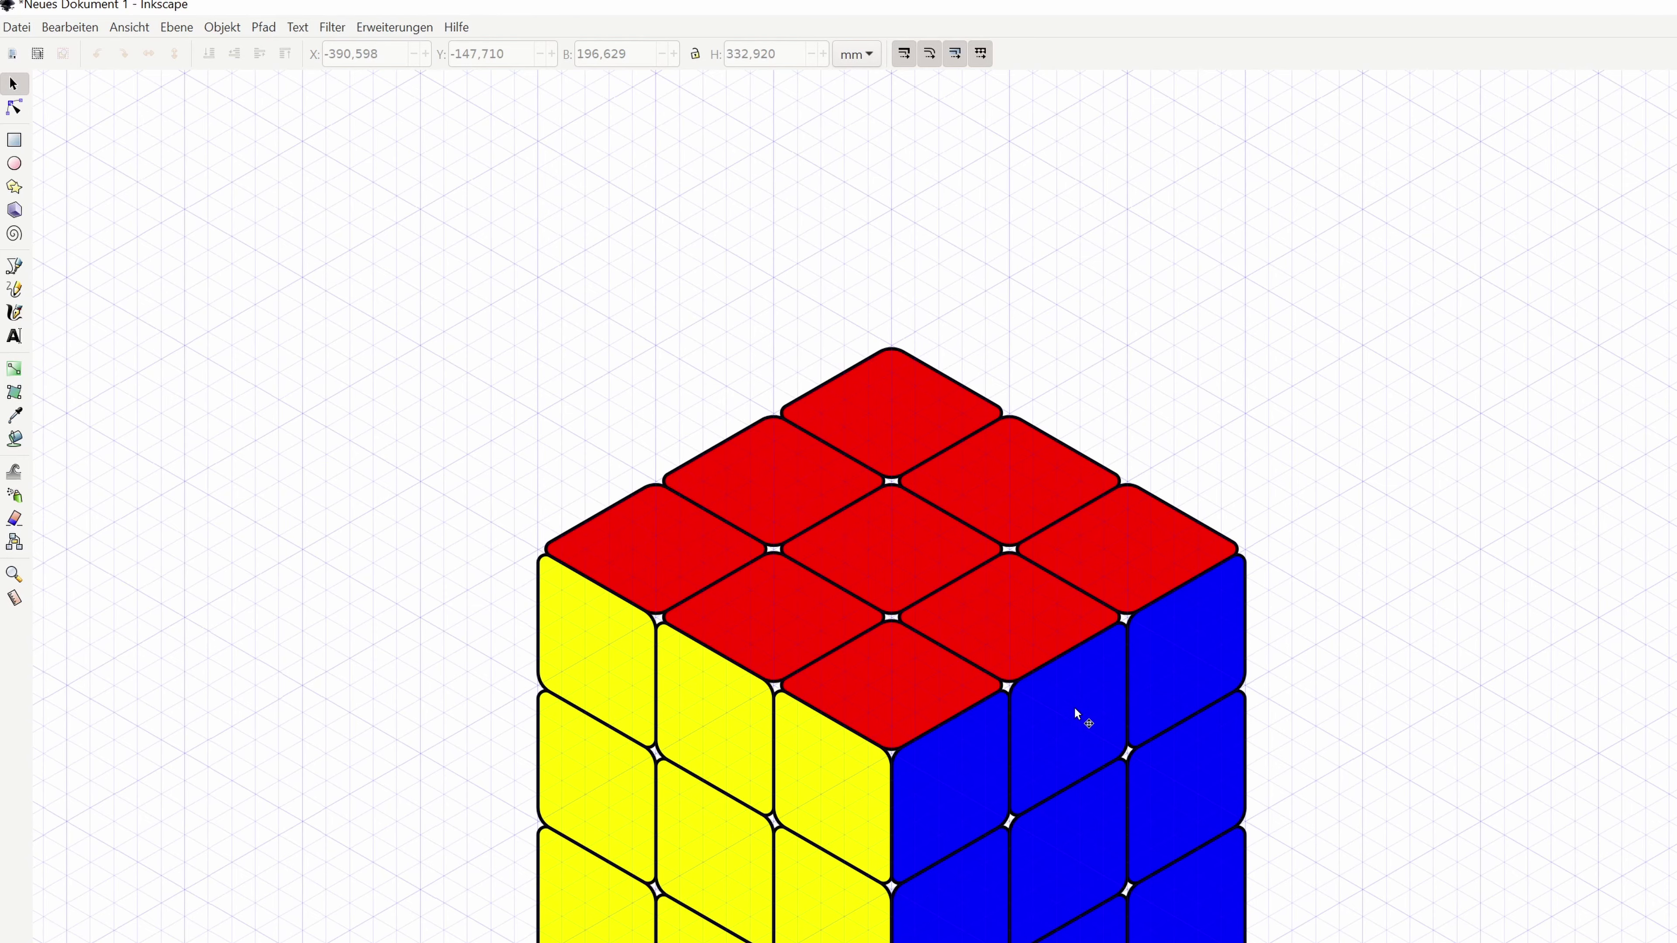
scroll(1077, 715, "up", 1)
scroll(1085, 738, "up", 1)
scroll(872, 554, "up", 5)
scroll(345, 525, "up", 2)
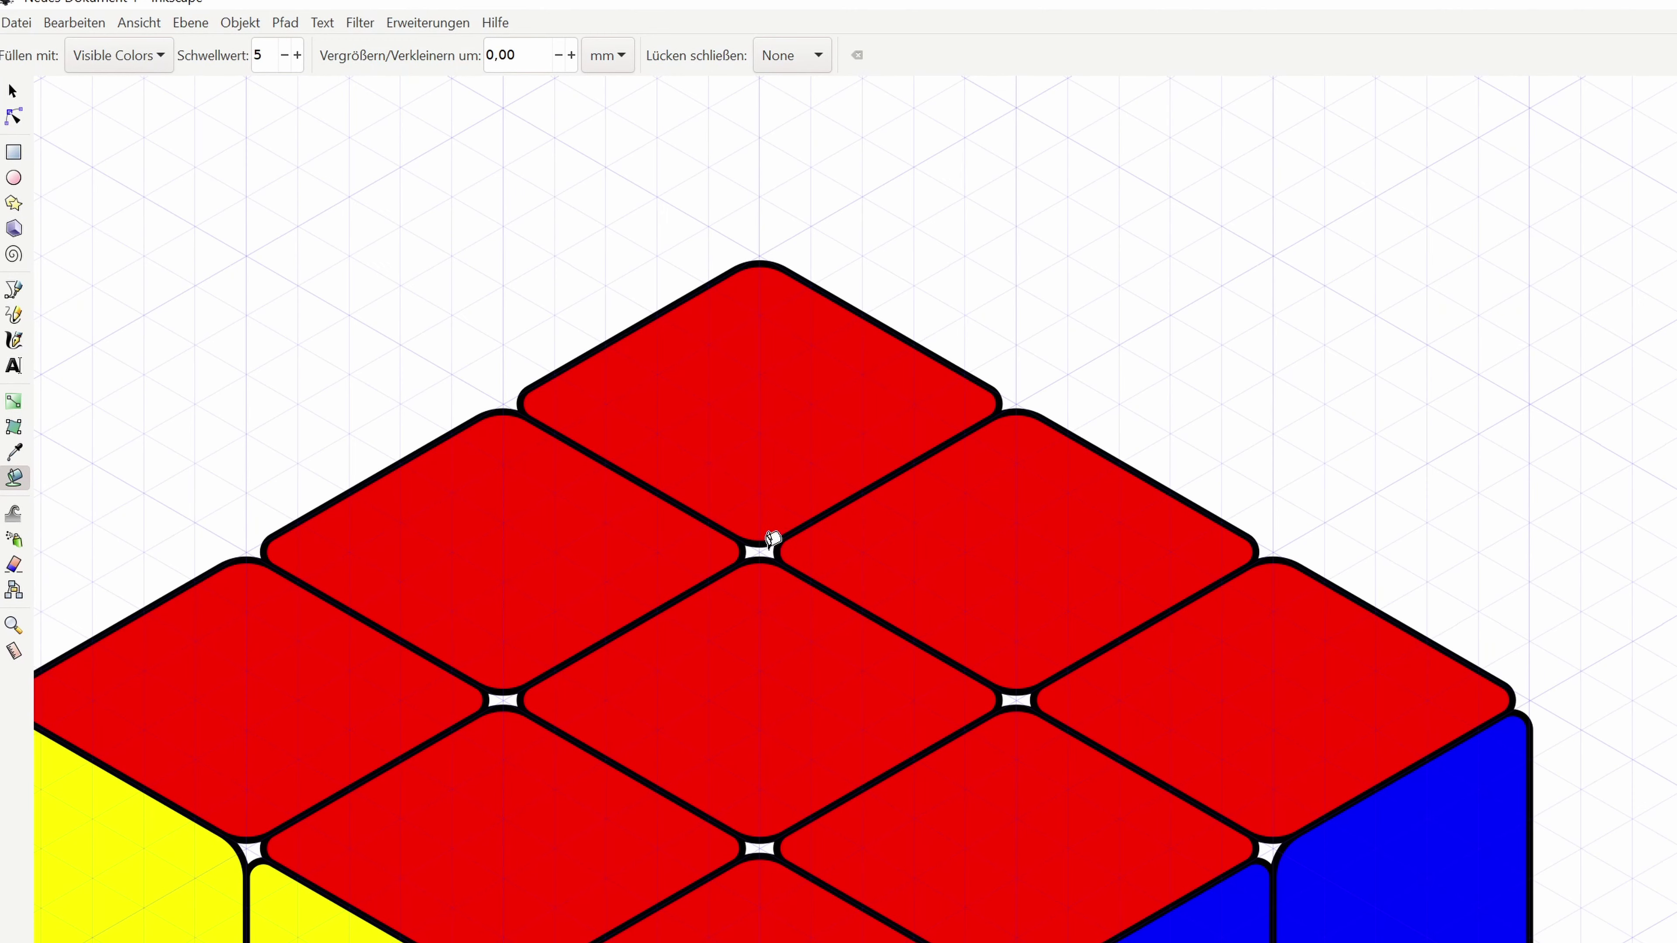
Fill the white gaps among the red top tiles, blue tiles and central corner with black.
left_click(768, 546)
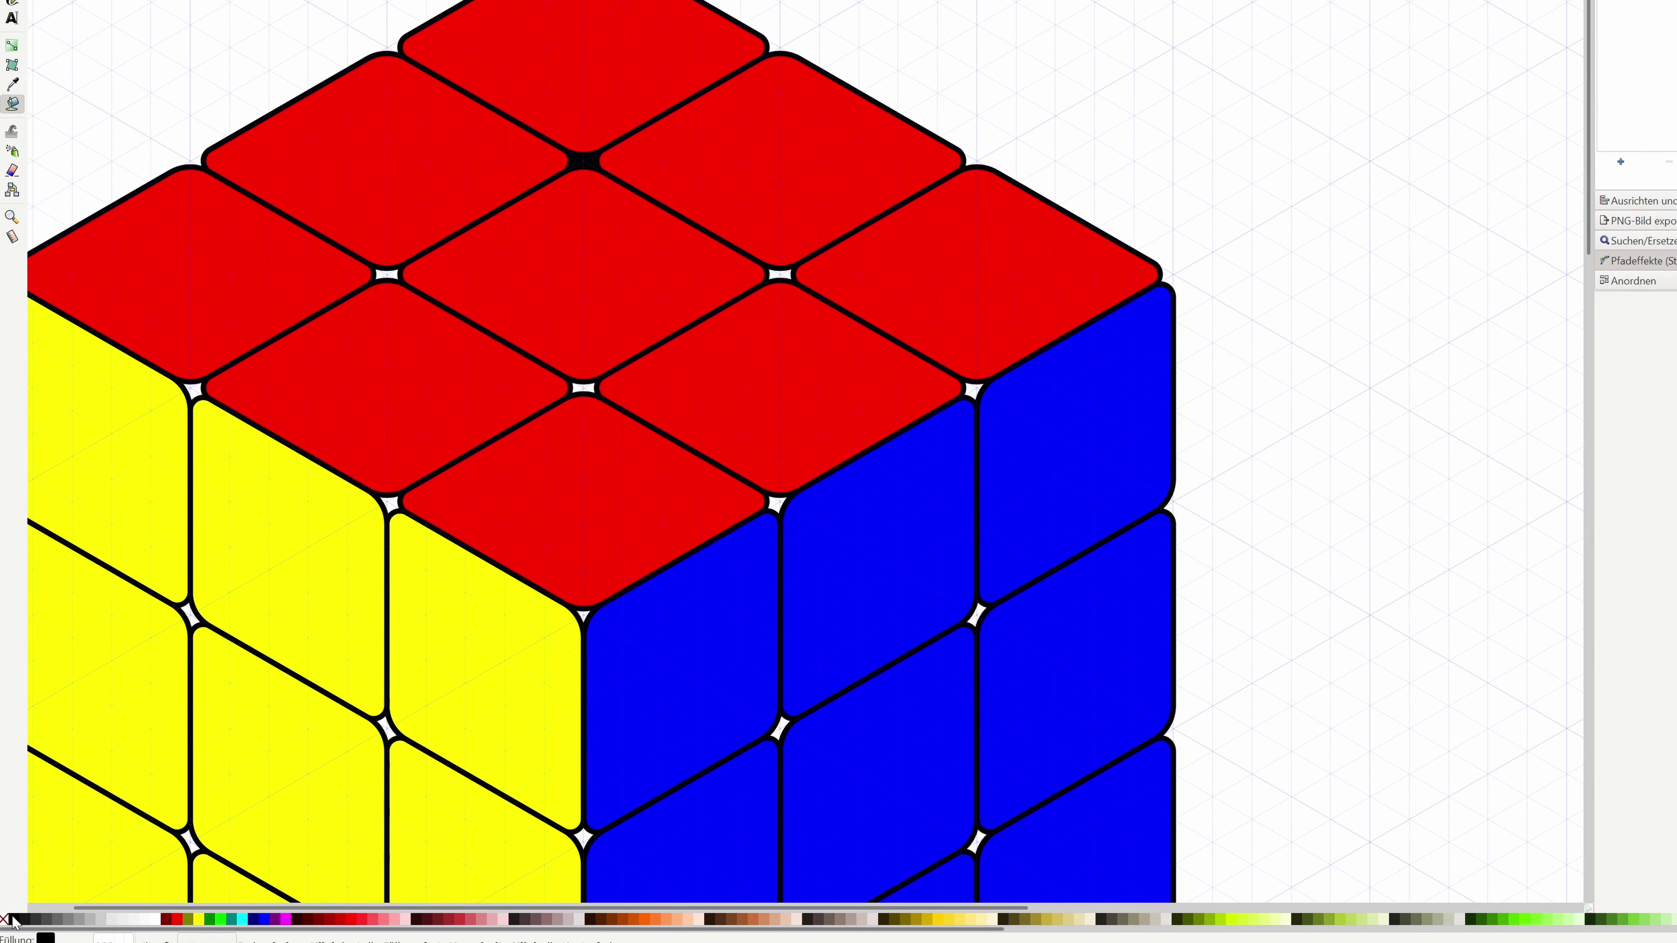
left_click(783, 265)
left_click(981, 602)
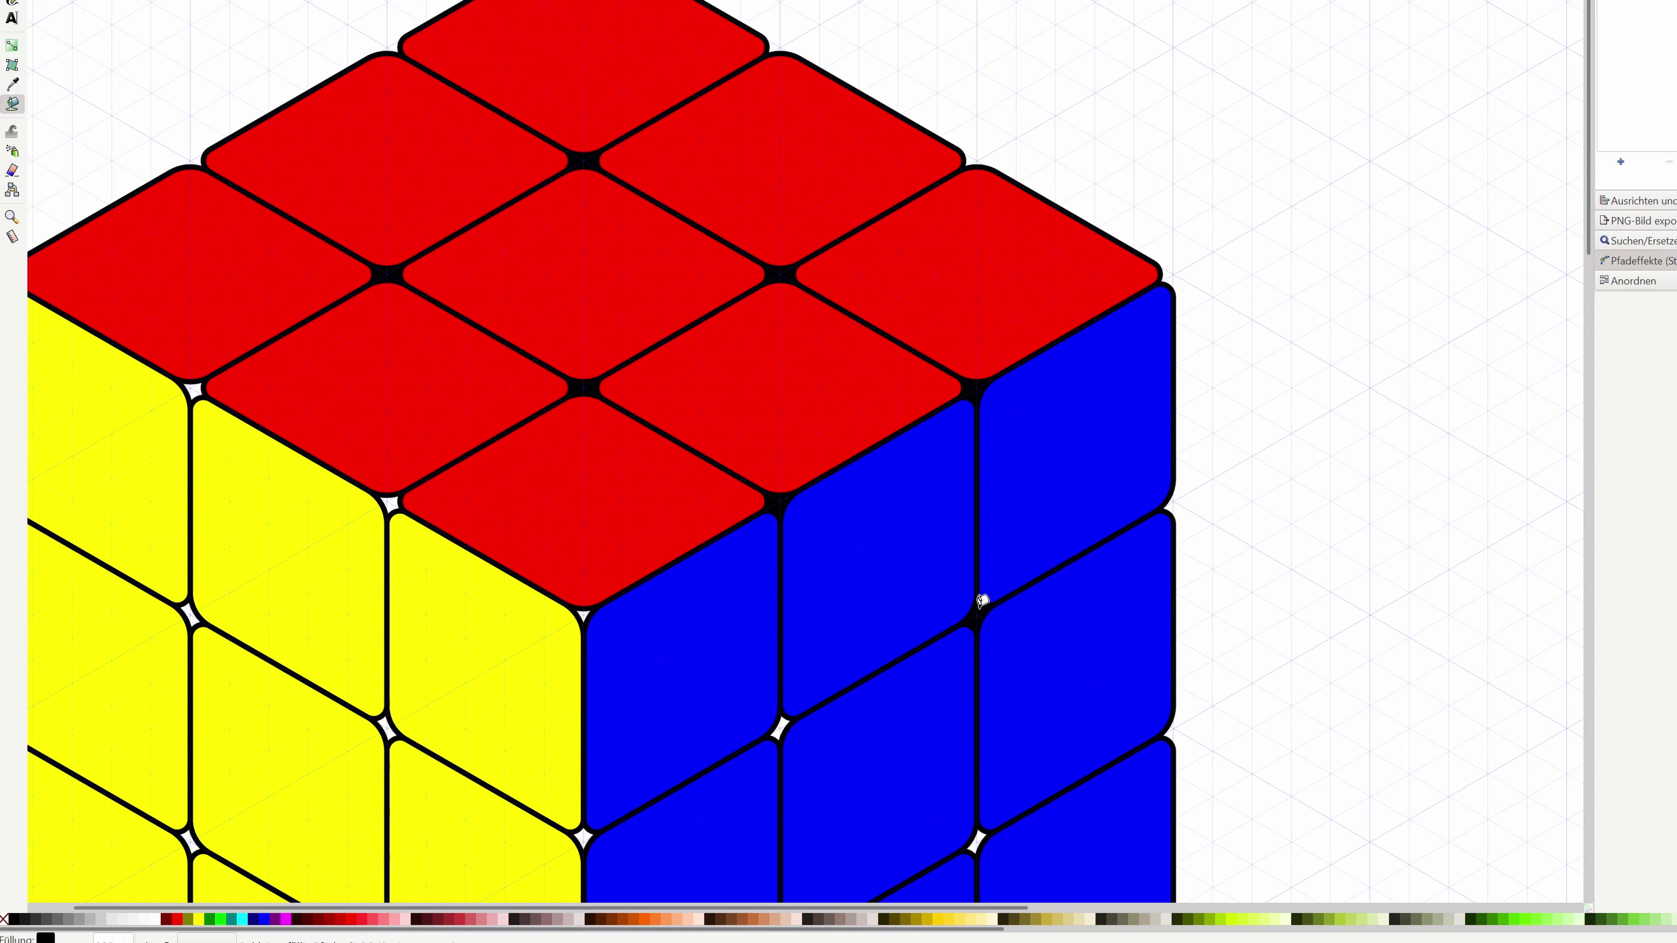
left_click(785, 718)
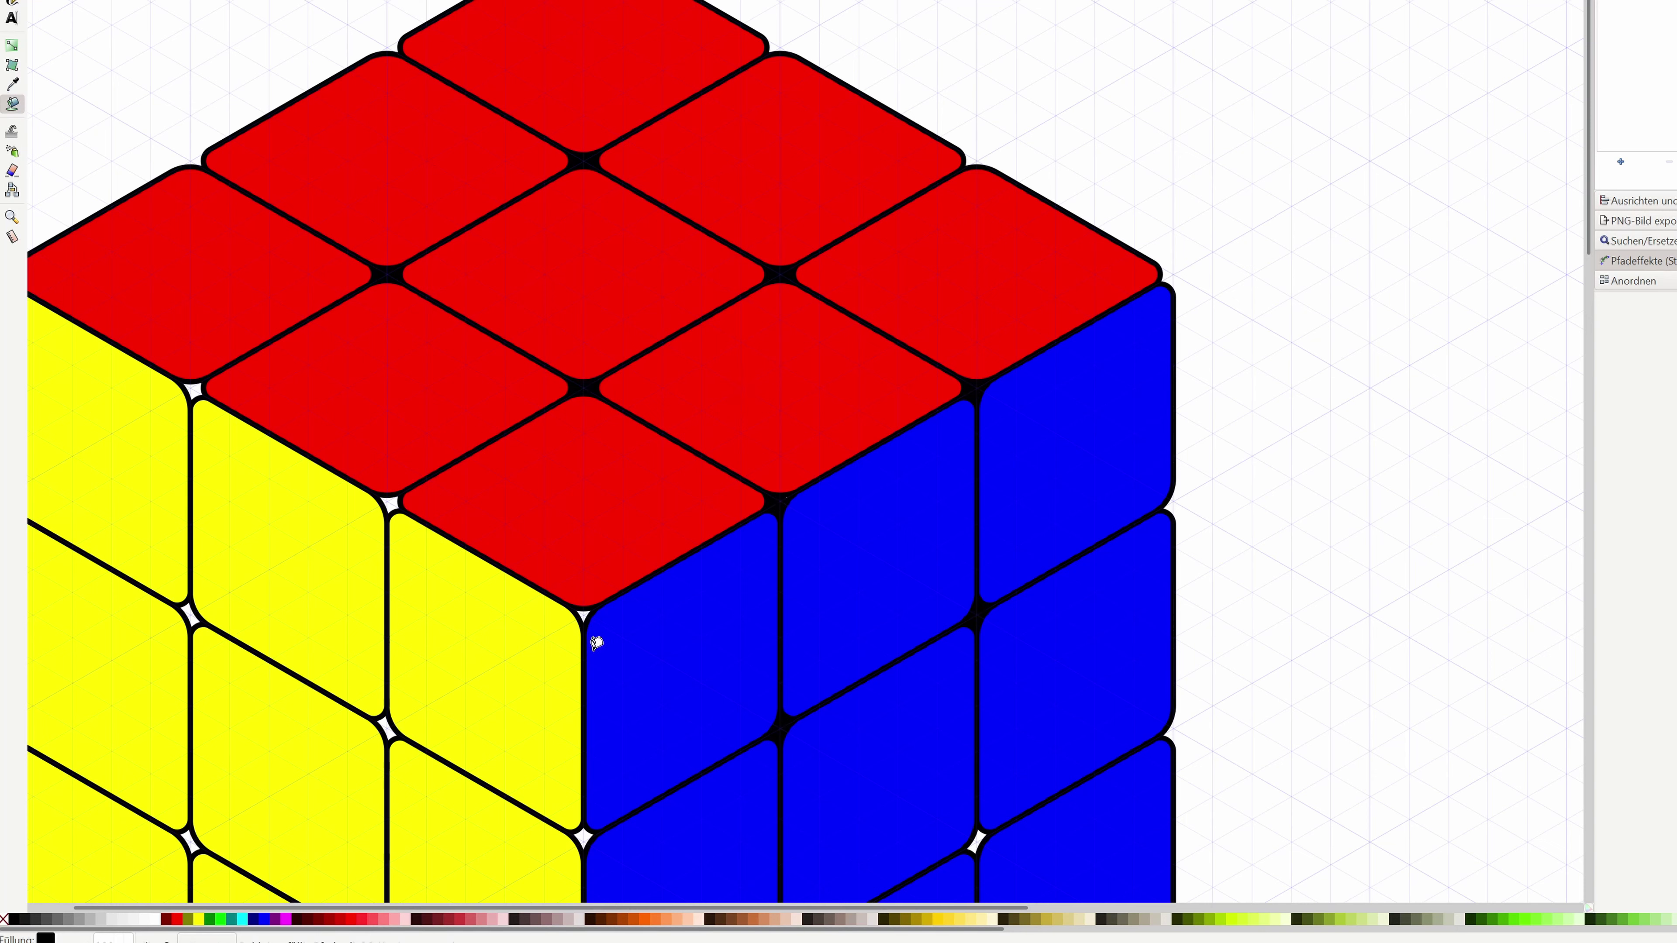
left_click(586, 606)
Fill the remaining white corner gaps across the yellow face and lower blue tiles with black.
left_click(395, 506)
left_click(198, 382)
scroll(212, 463, "down", 3)
left_click(196, 431)
left_click(391, 539)
scroll(391, 538, "down", 3)
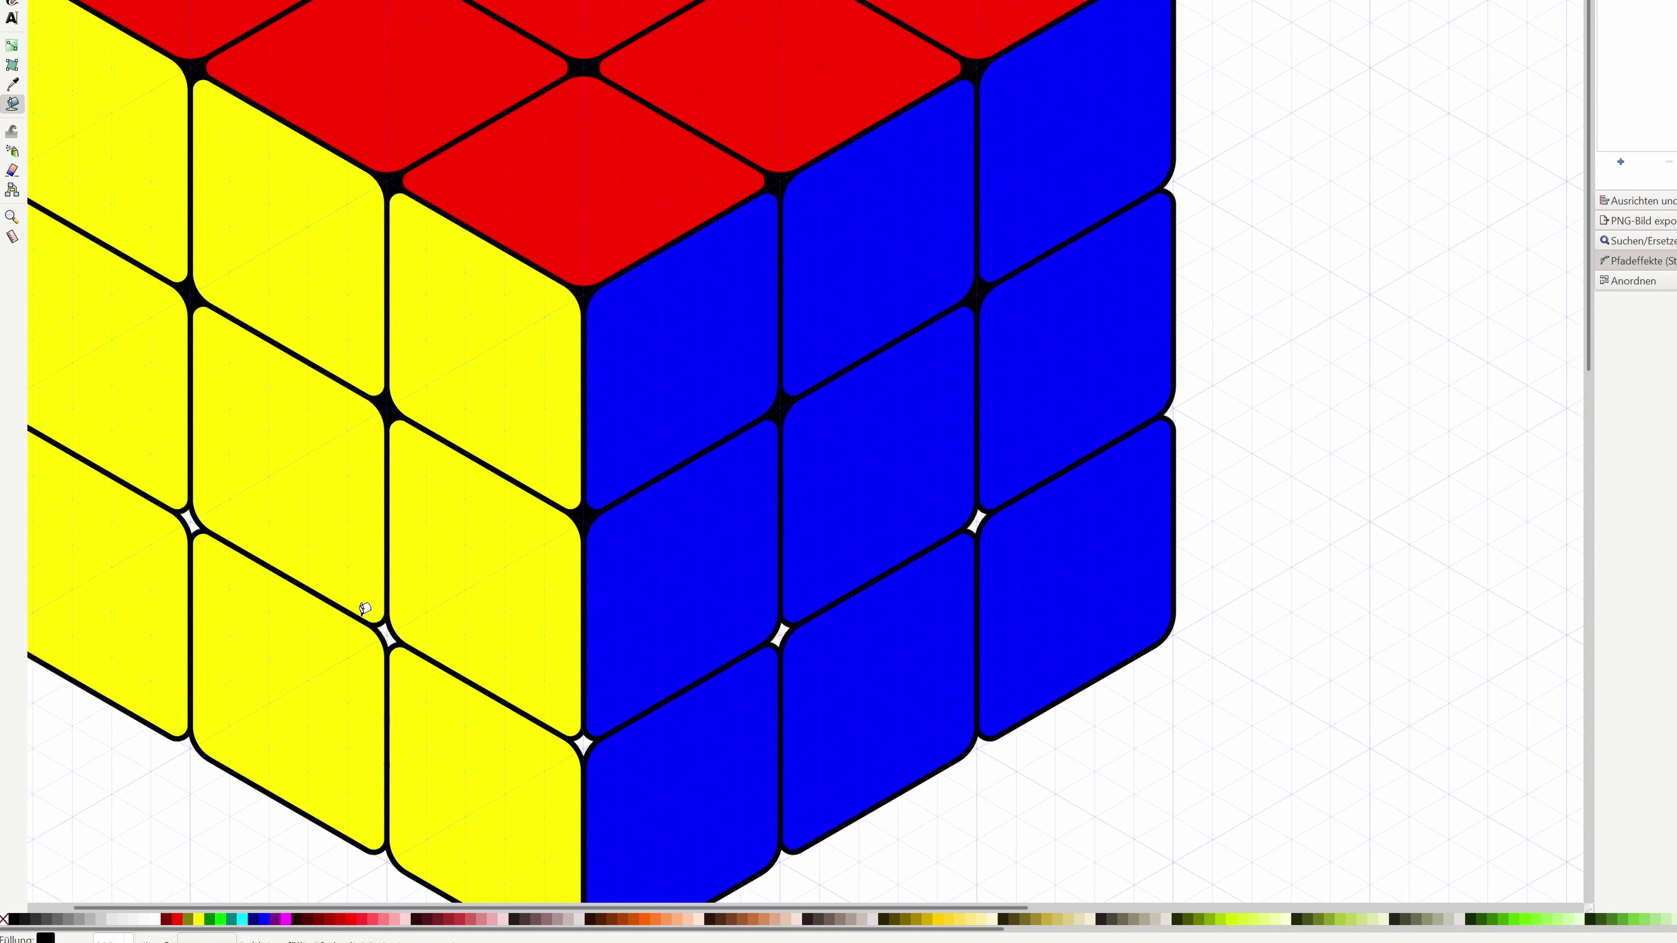
left_click(199, 473)
left_click(391, 582)
left_click(586, 695)
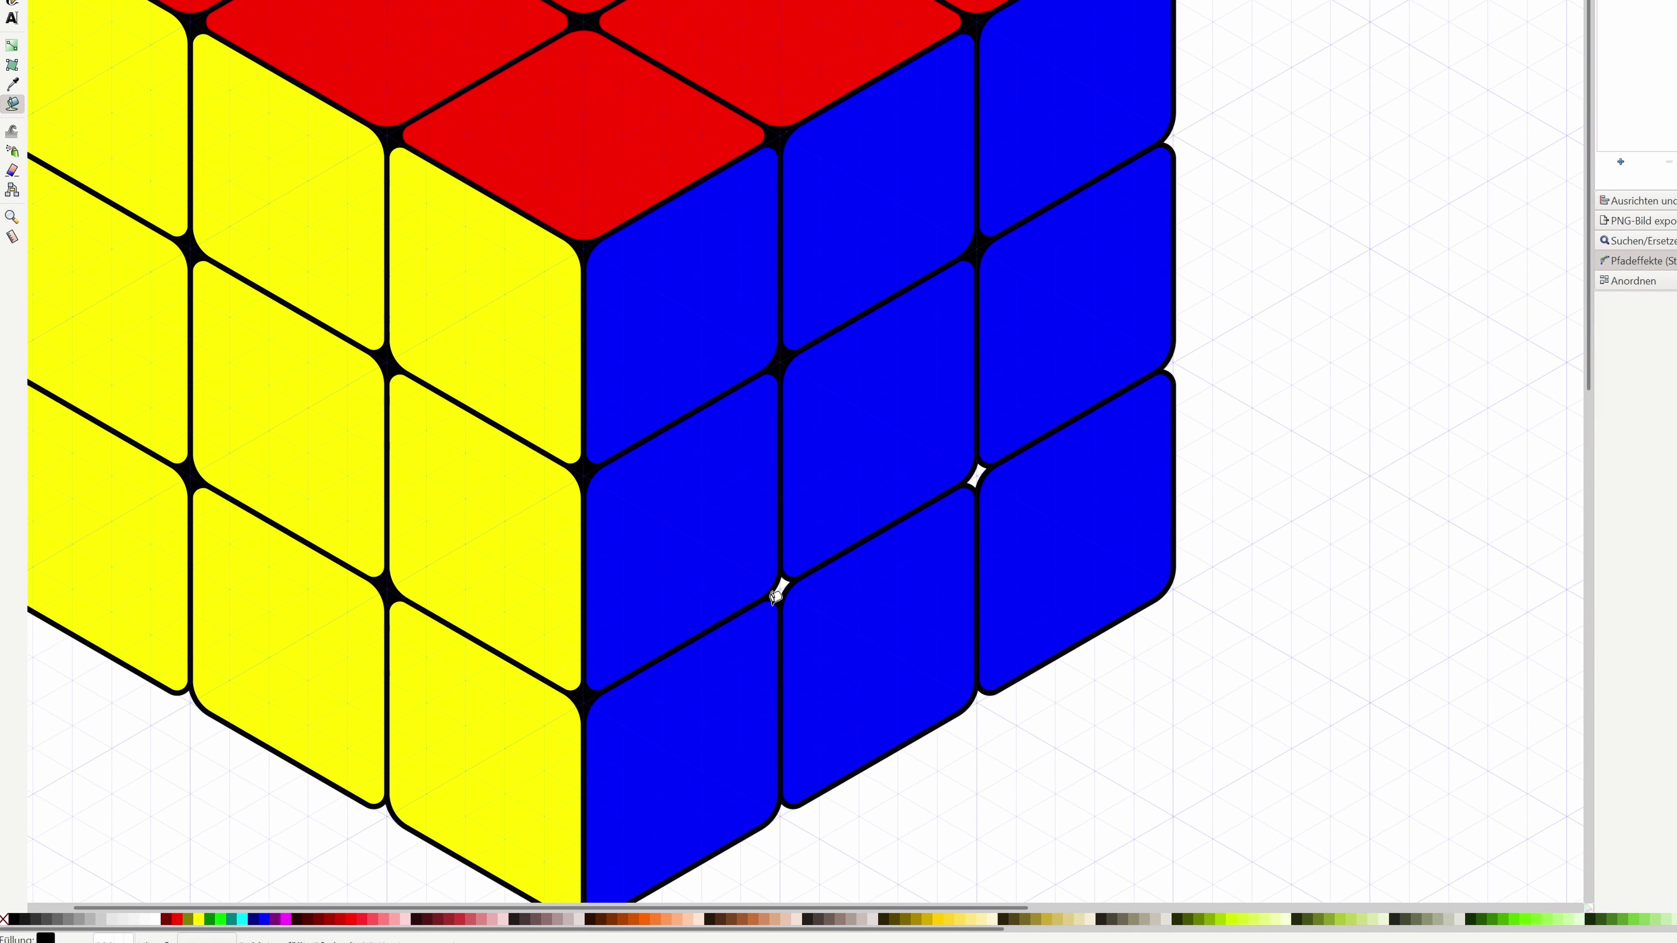